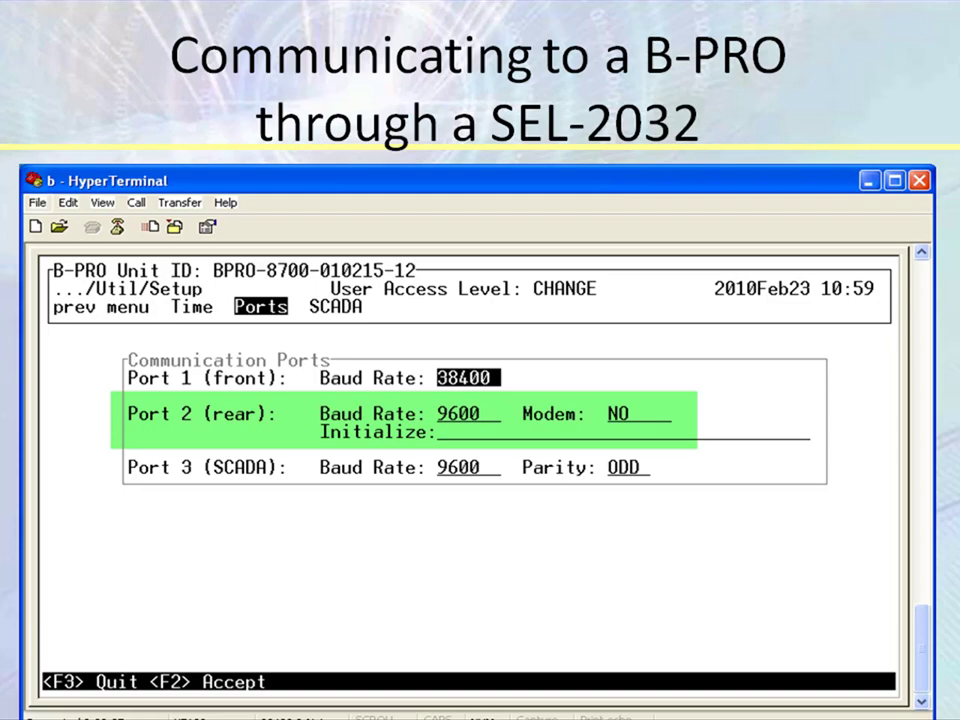
Step: Exit the PowerPoint slide show and minimize PowerPoint to bring HyperTerminal forward
key("Escape")
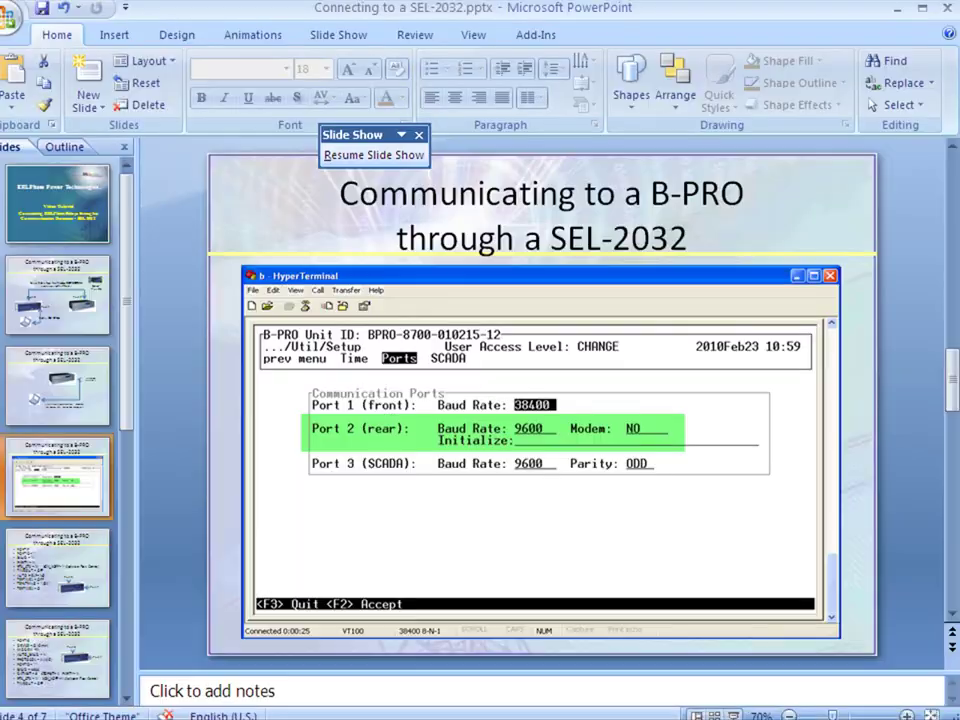
left_click(899, 10)
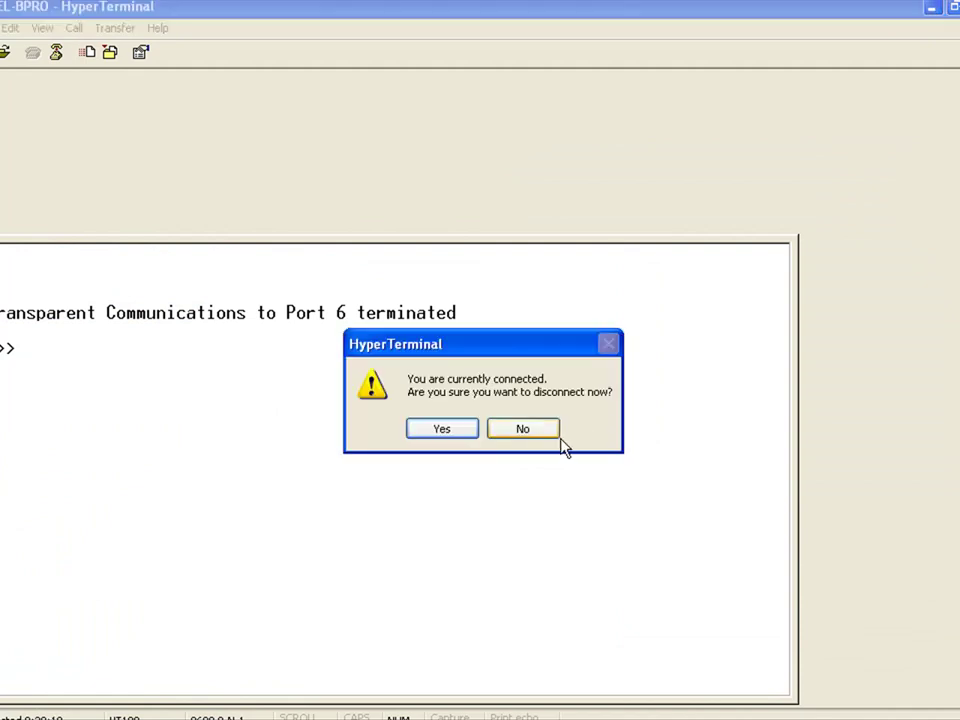
Step: Confirm disconnecting the old session, close its window, and launch a new HyperTerminal session
left_click(558, 439)
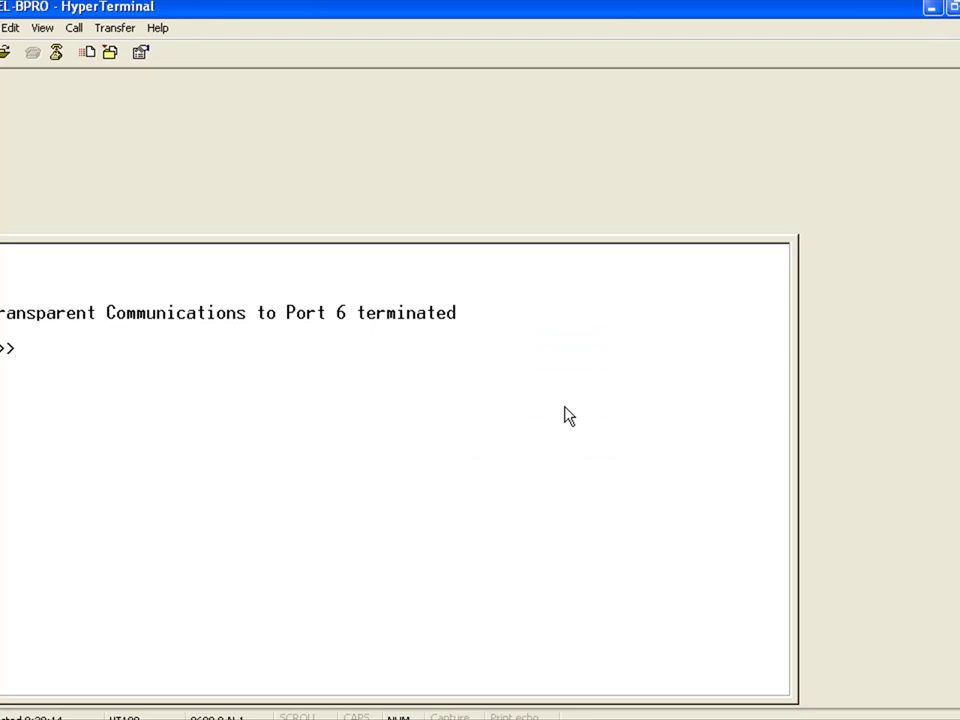
key("super+d")
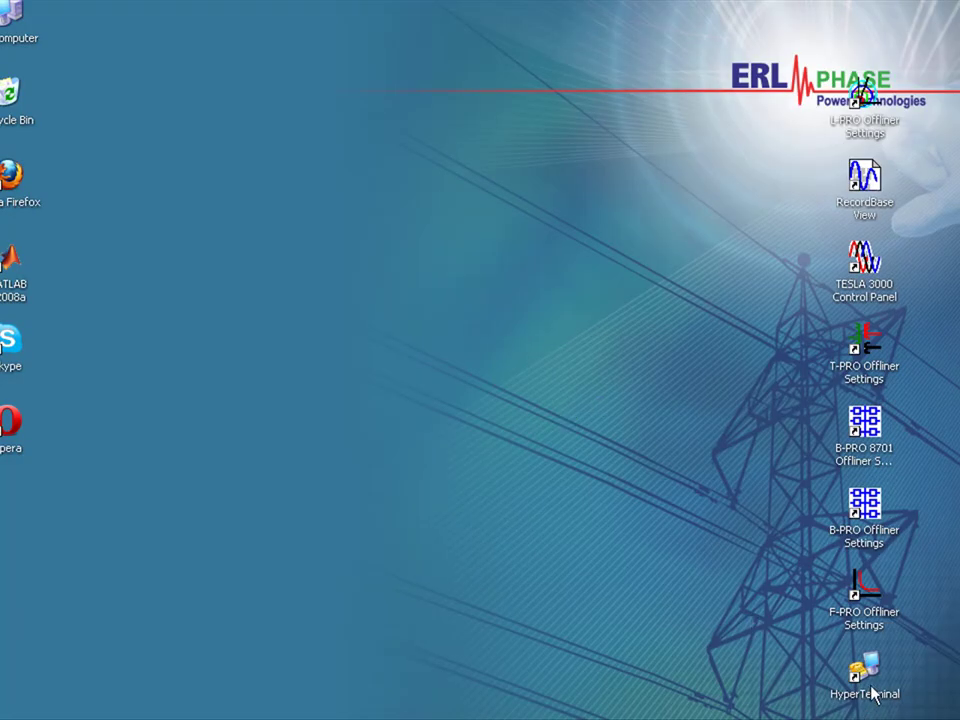
double_click(866, 680)
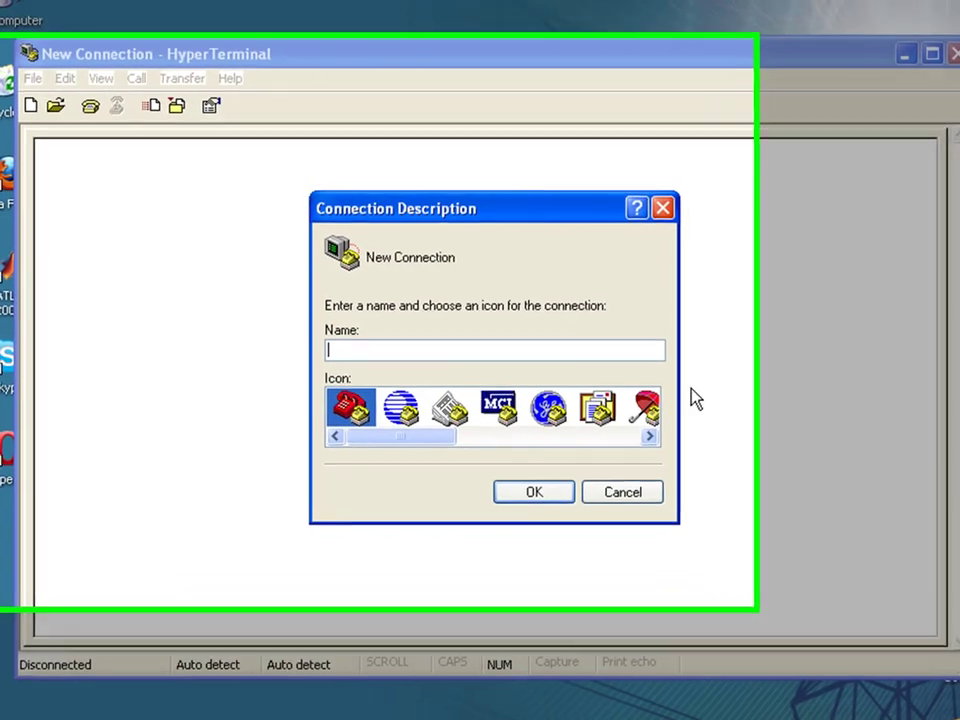
Step: Name the new connection B-PRO, correcting the typo, and confirm
type("B-rpo")
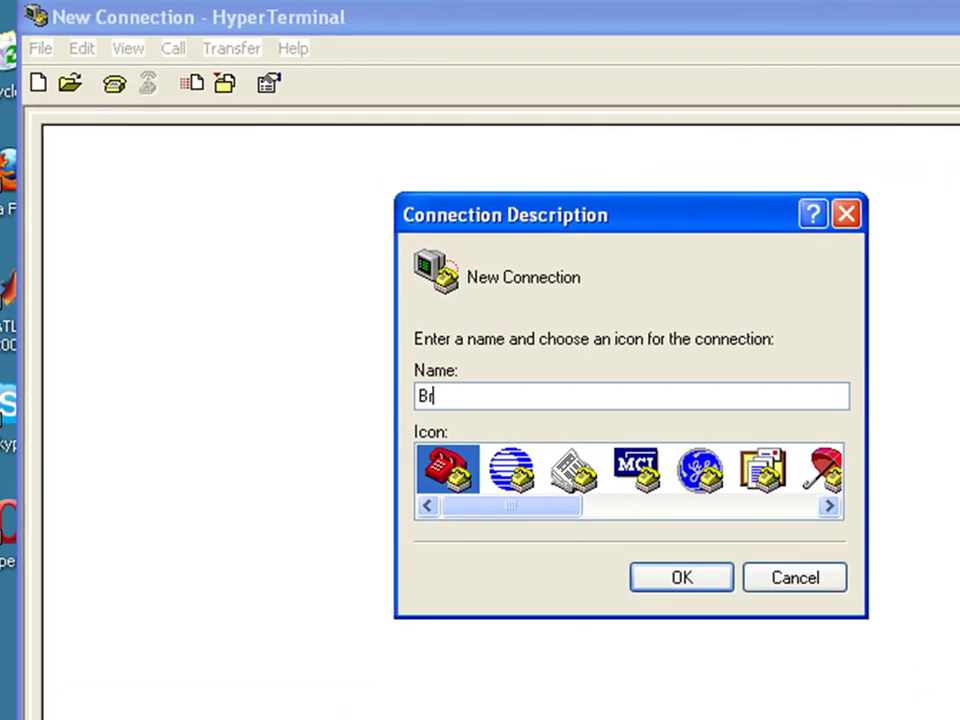
key("BackSpace")
key("BackSpace")
key("BackSpace")
type("PRO")
key("Return")
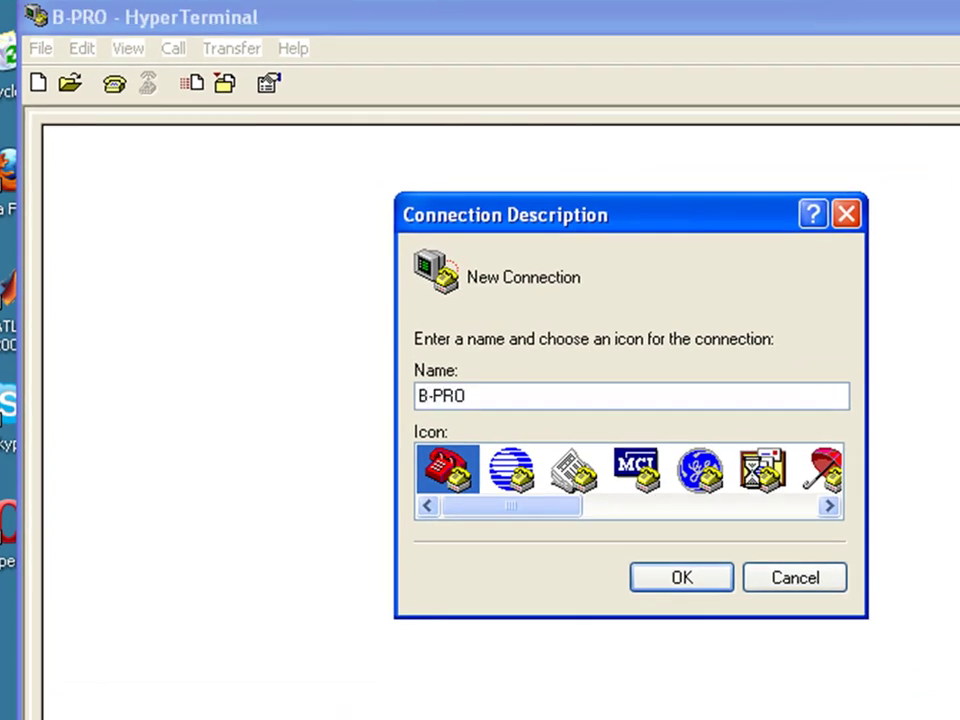
Step: Connect the B-PRO session through COM1 at 38400 bits per second
left_click(758, 512)
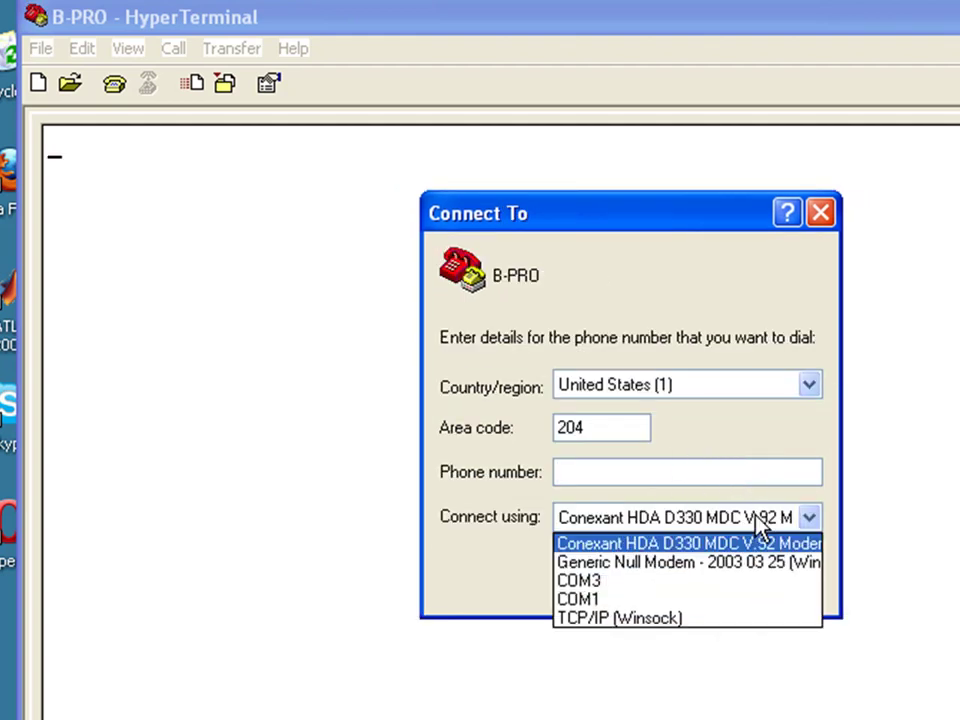
left_click(680, 600)
left_click(668, 580)
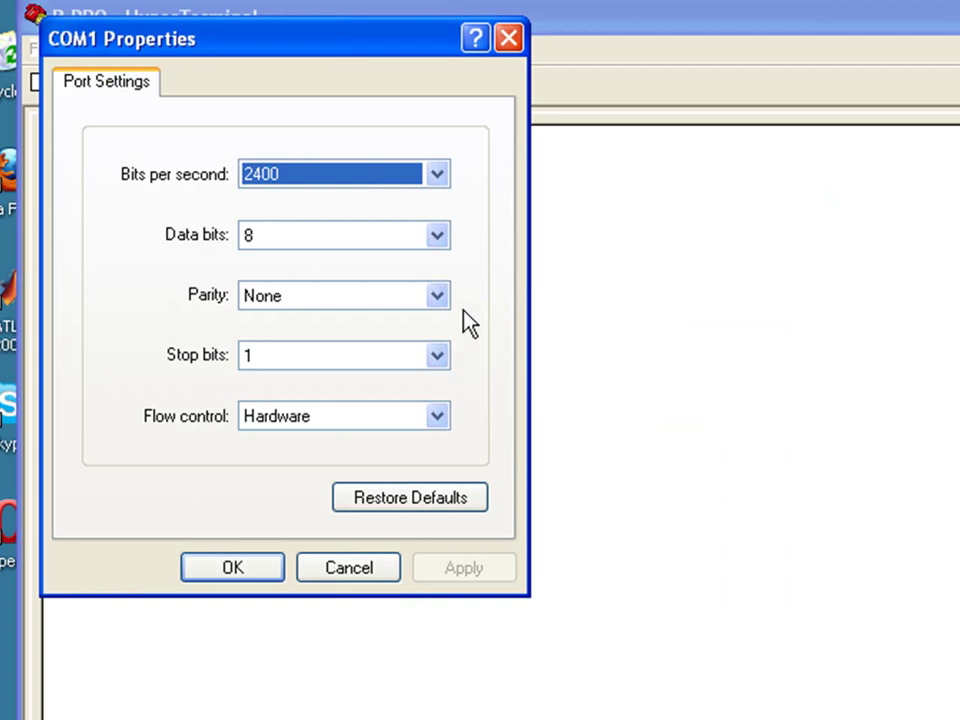
left_click(446, 178)
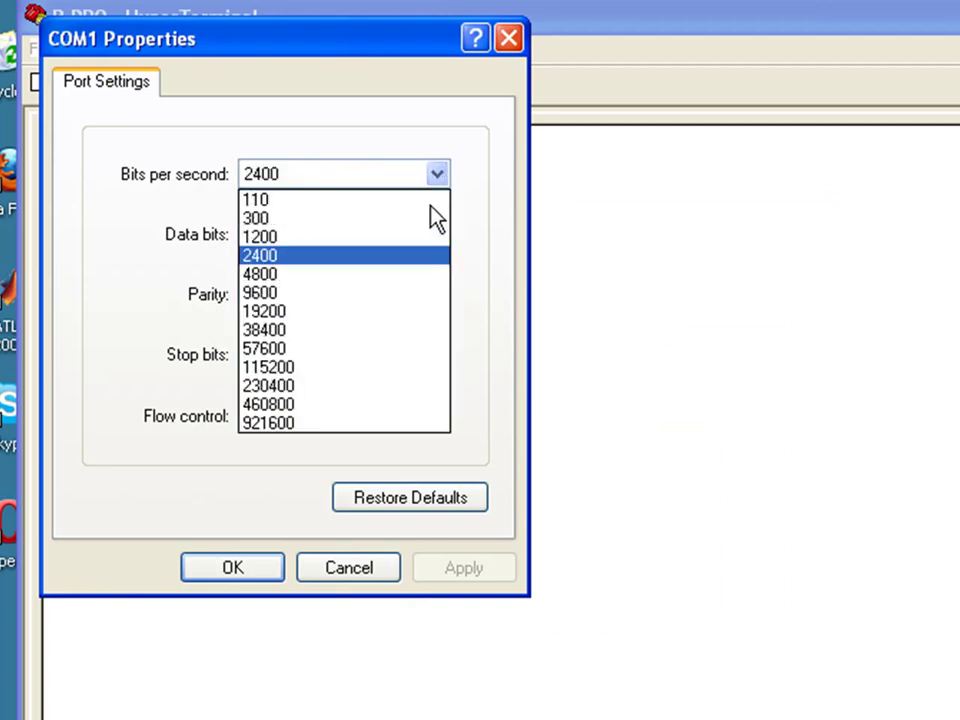
left_click(365, 330)
left_click(228, 568)
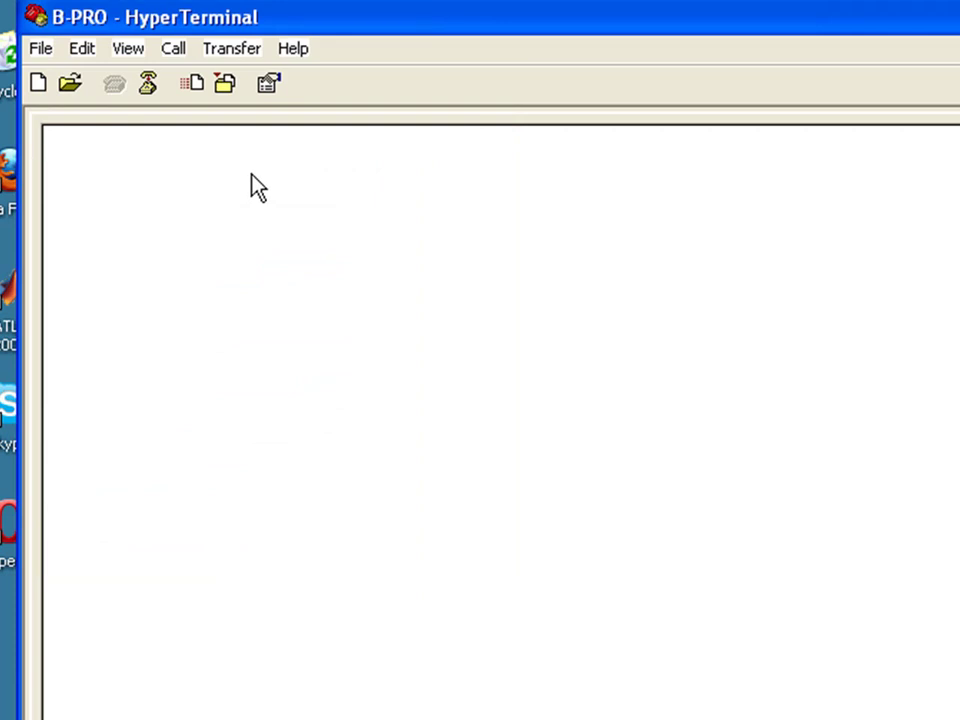
Step: In File > Properties > Settings, set the B-PRO Emulation to VT100 and confirm
left_click(42, 50)
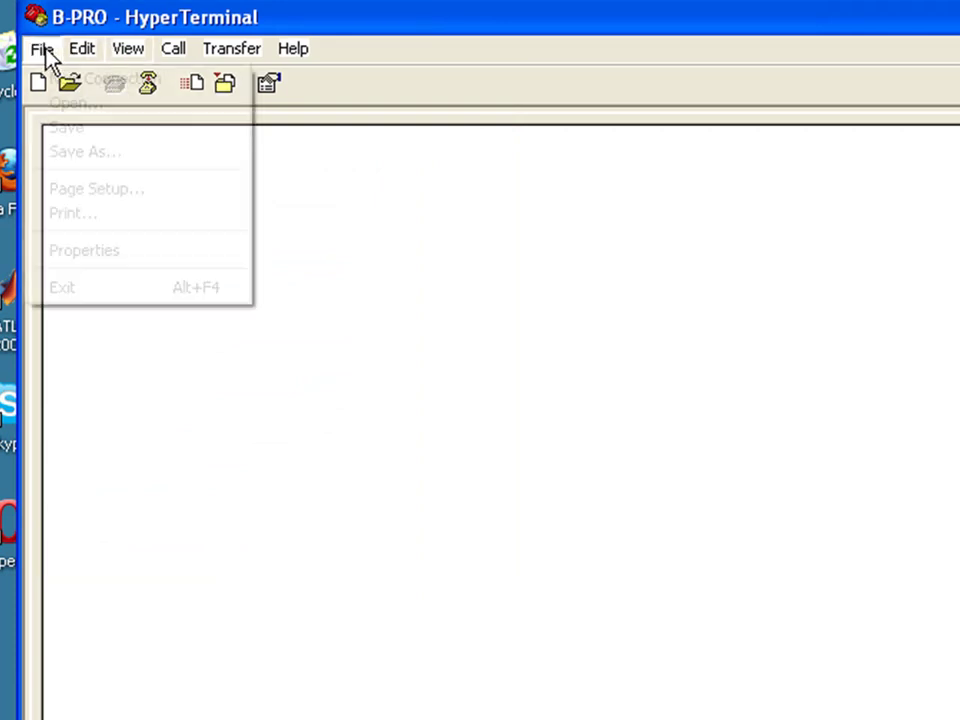
left_click(62, 255)
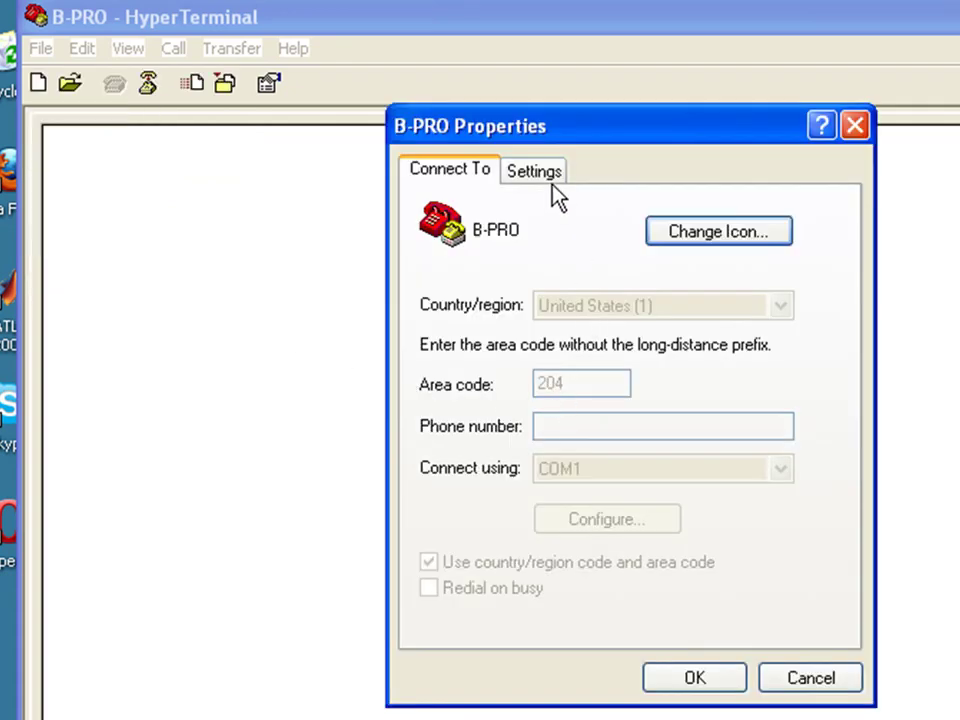
left_click(553, 182)
left_click(500, 398)
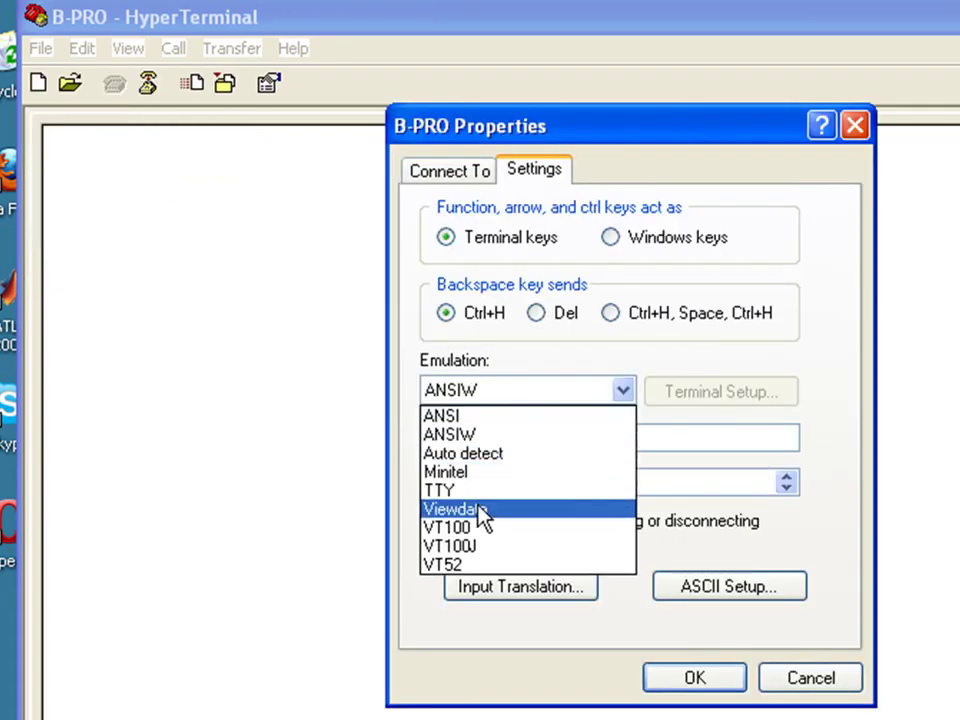
left_click(474, 526)
left_click(658, 679)
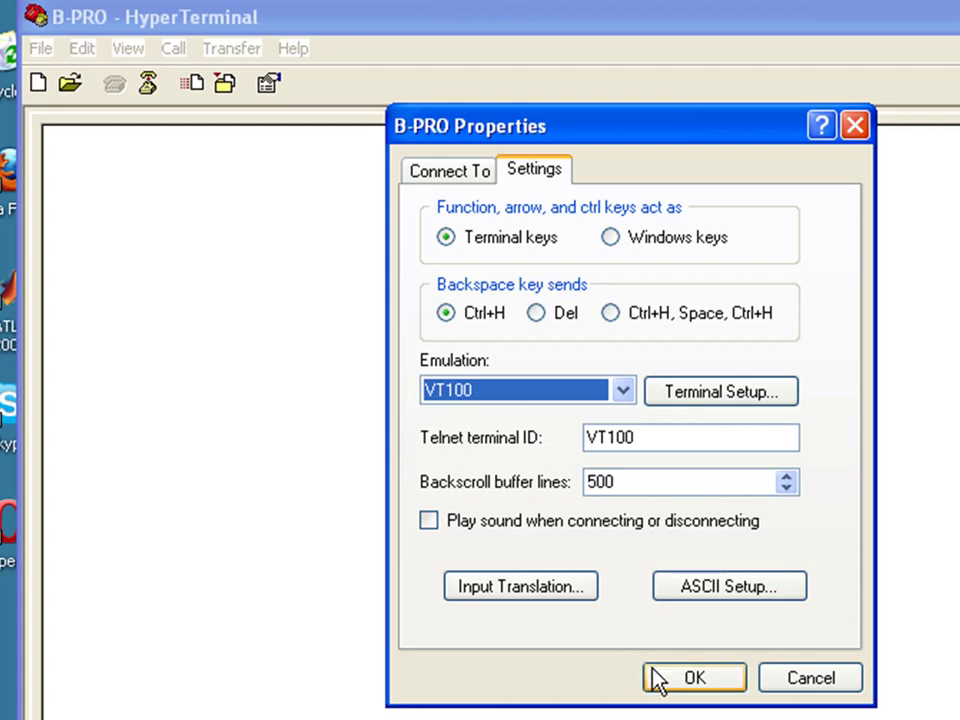
Step: Wake the relay and log in with the username change
key("Return")
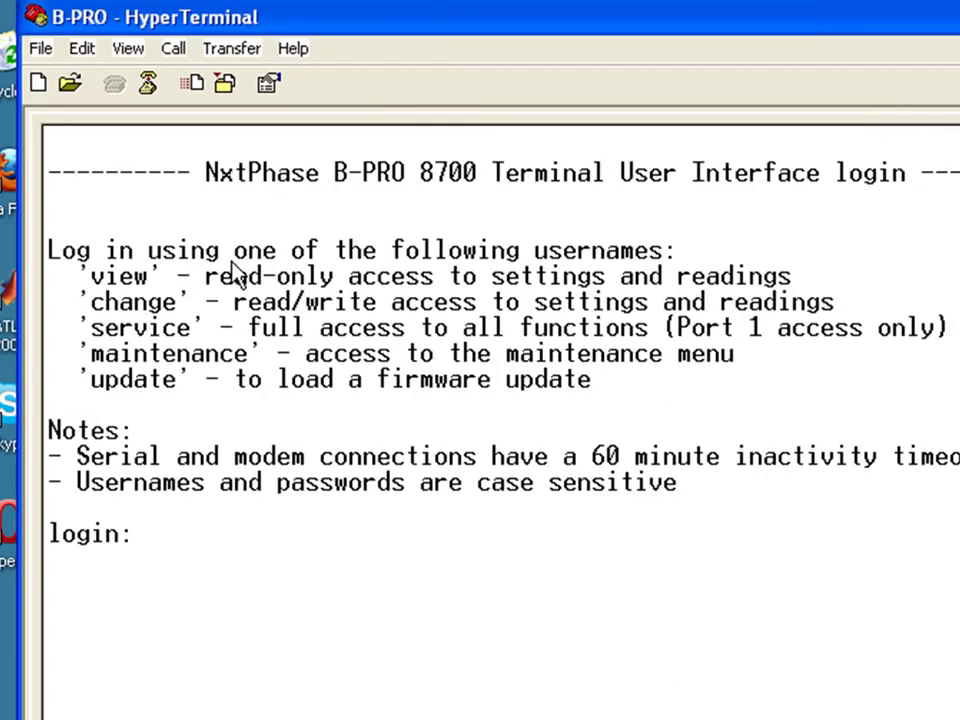
type("change")
key("Return")
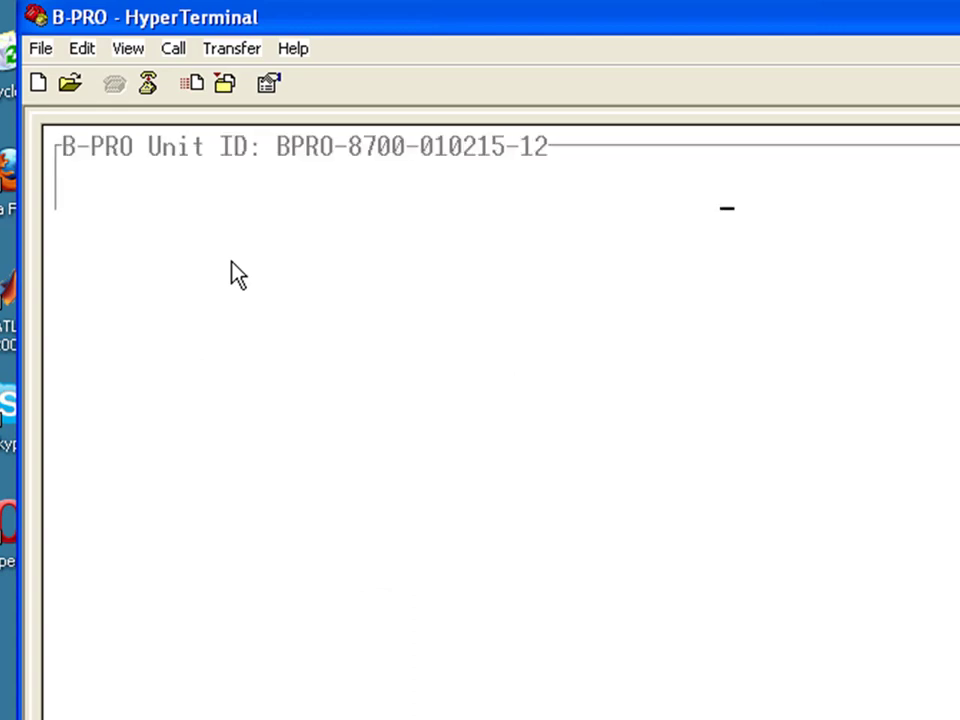
Step: Navigate Utilities > Setup > Ports to open the Communication Ports form
key("Right")
key("Right")
key("Right")
key("Right")
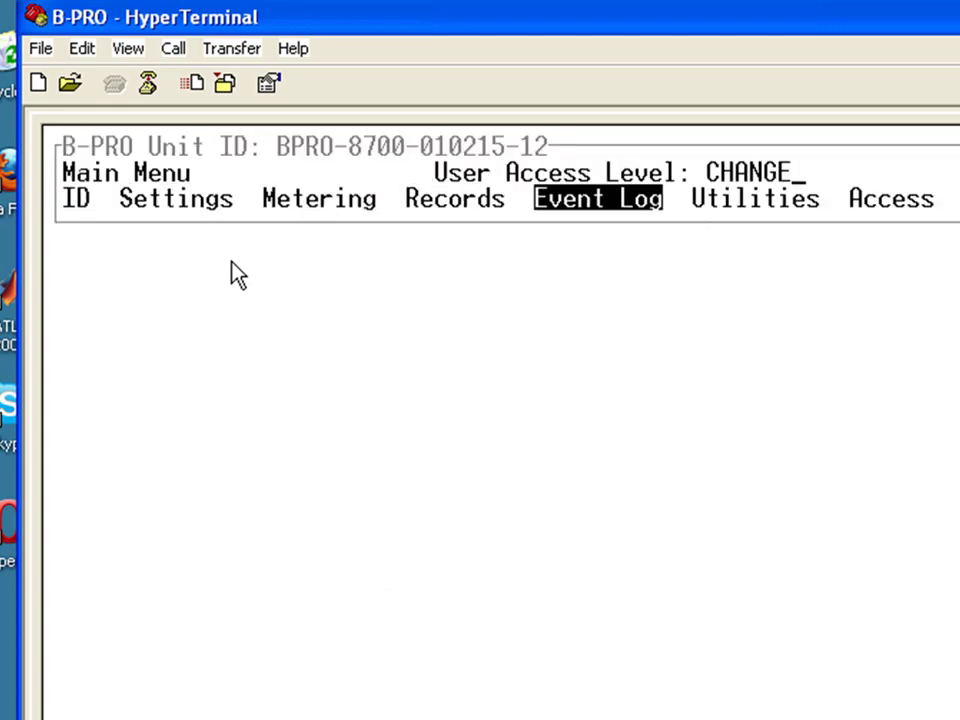
key("Right")
key("Return")
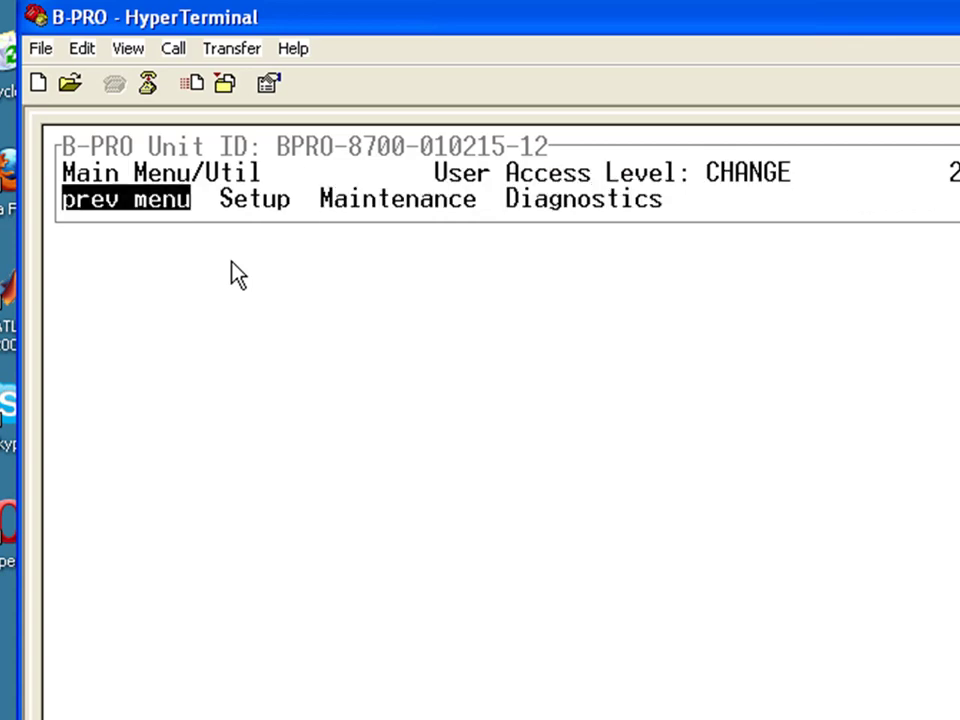
key("Right")
key("Return")
key("Right")
key("Right")
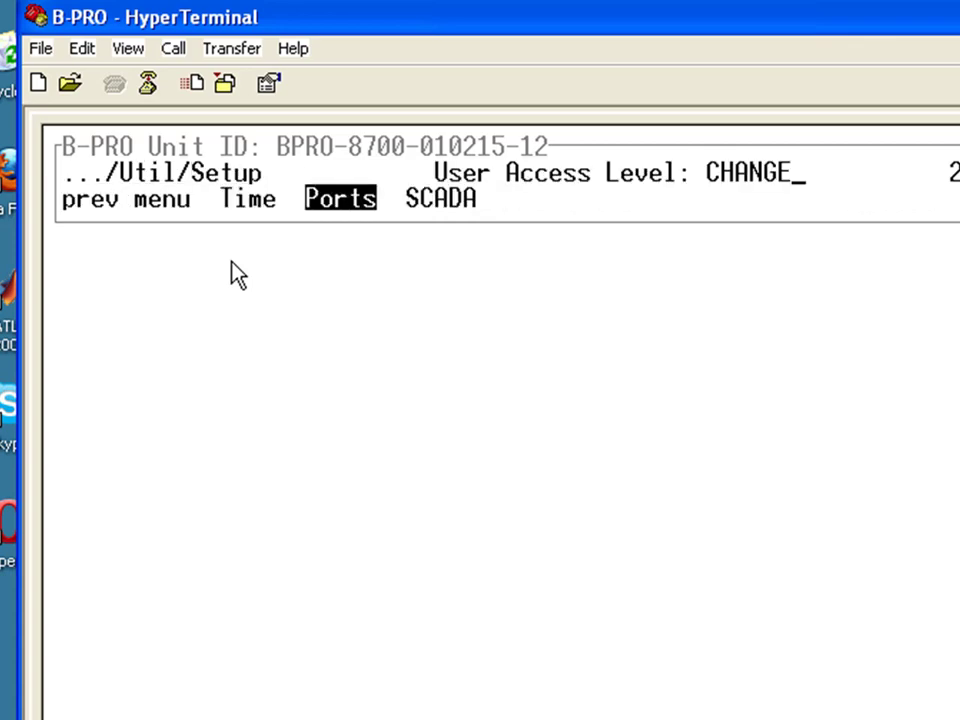
key("Return")
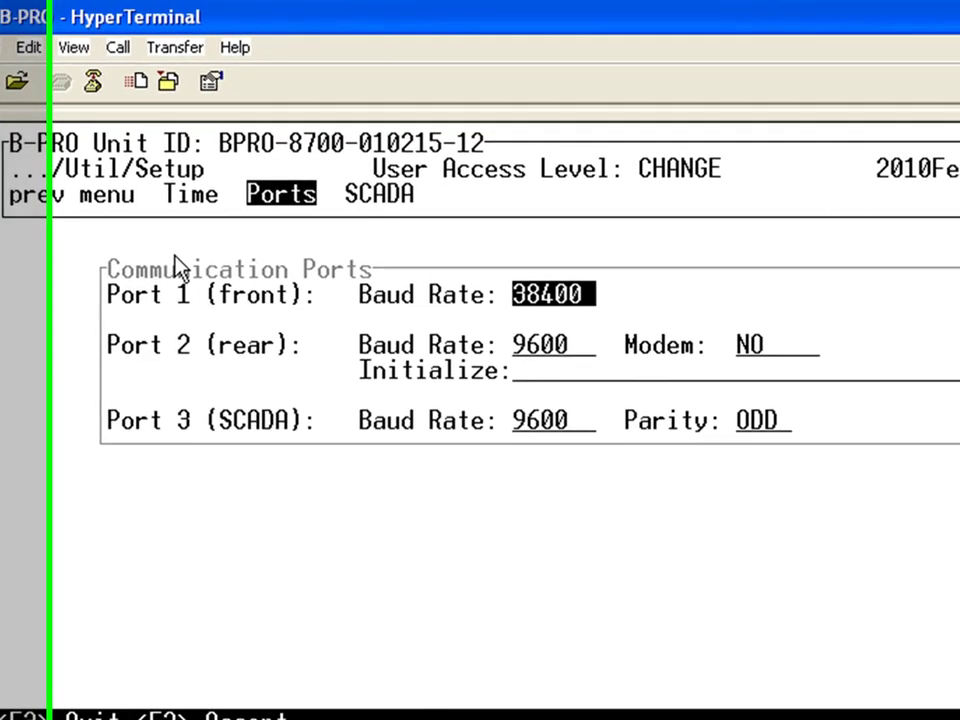
Step: Step through Port 2's baud, Modem and Initialize fields, accept unchanged, and dismiss the message
key("Down")
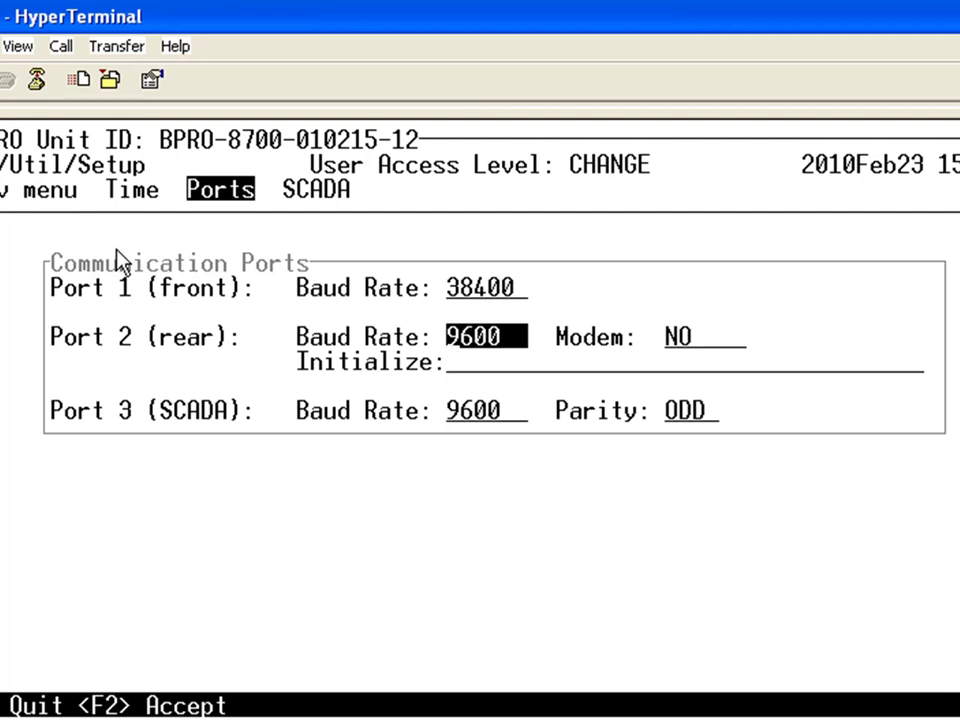
key("Tab")
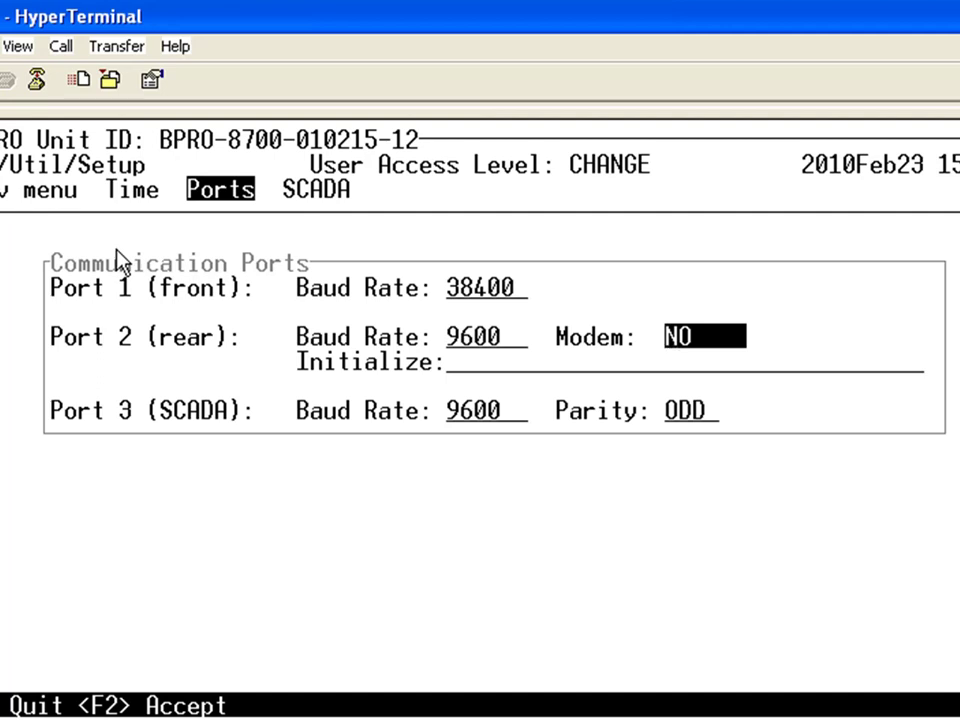
key("Down")
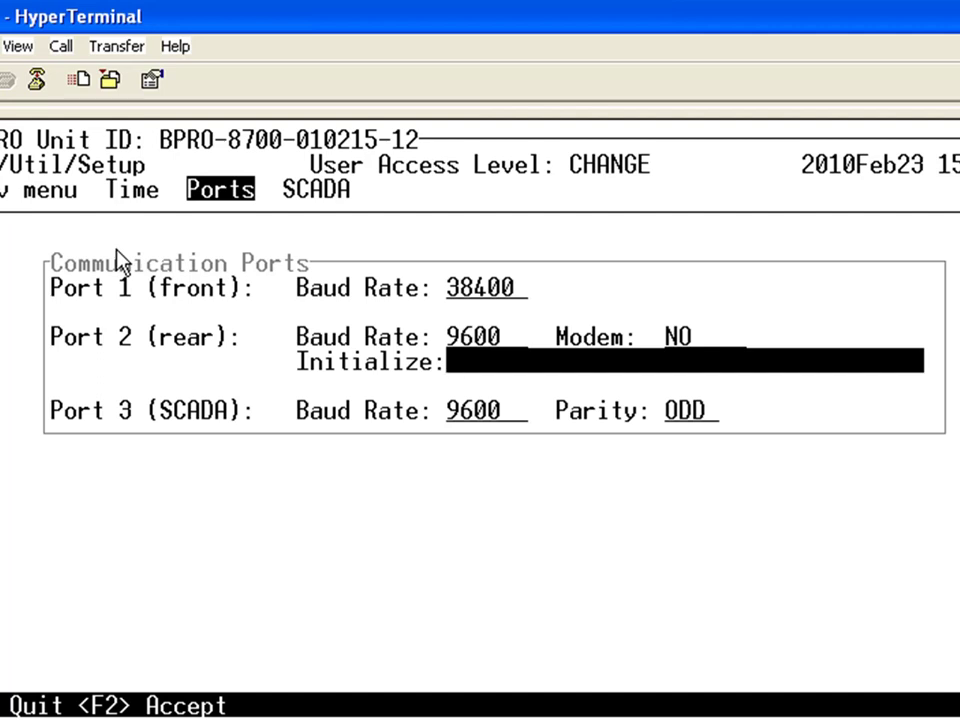
key("Down")
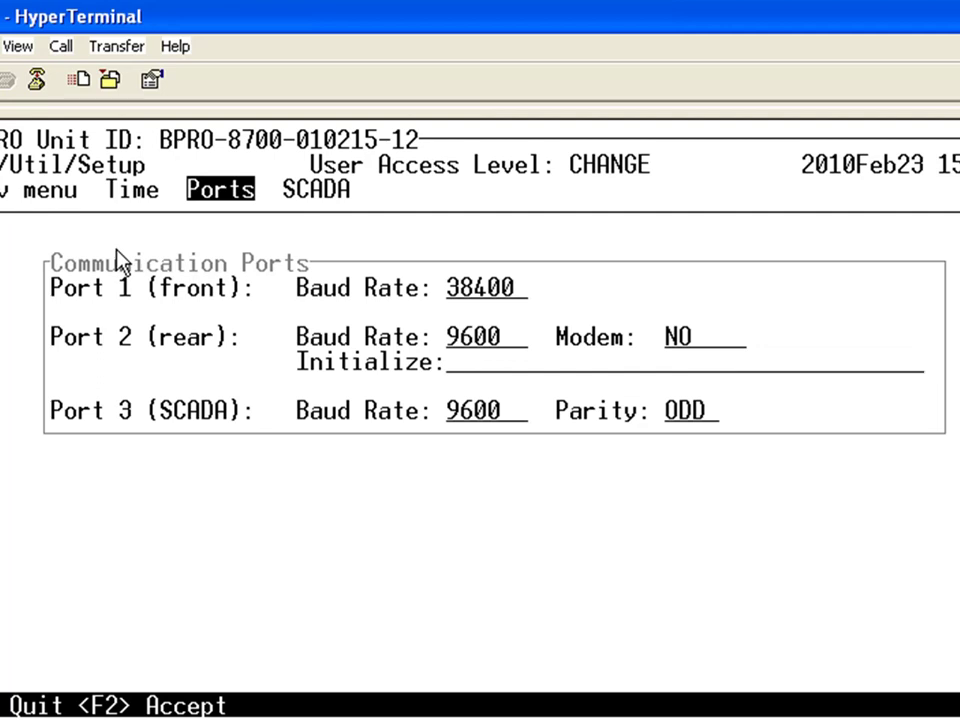
key("Return")
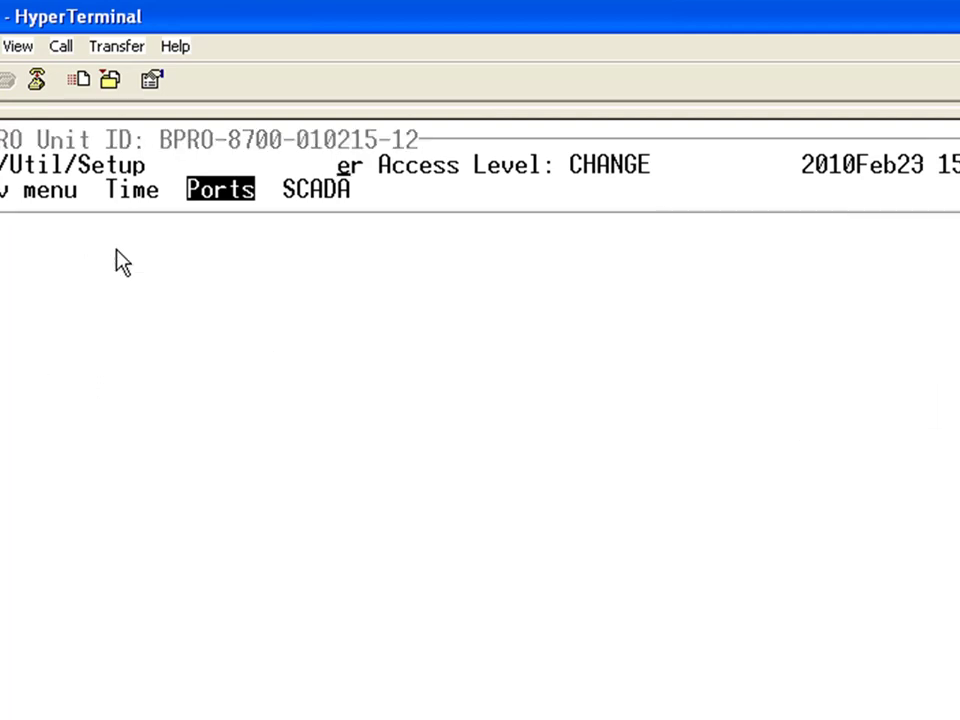
Step: Close the Communication Ports form and head back toward the previous menu
key("Right")
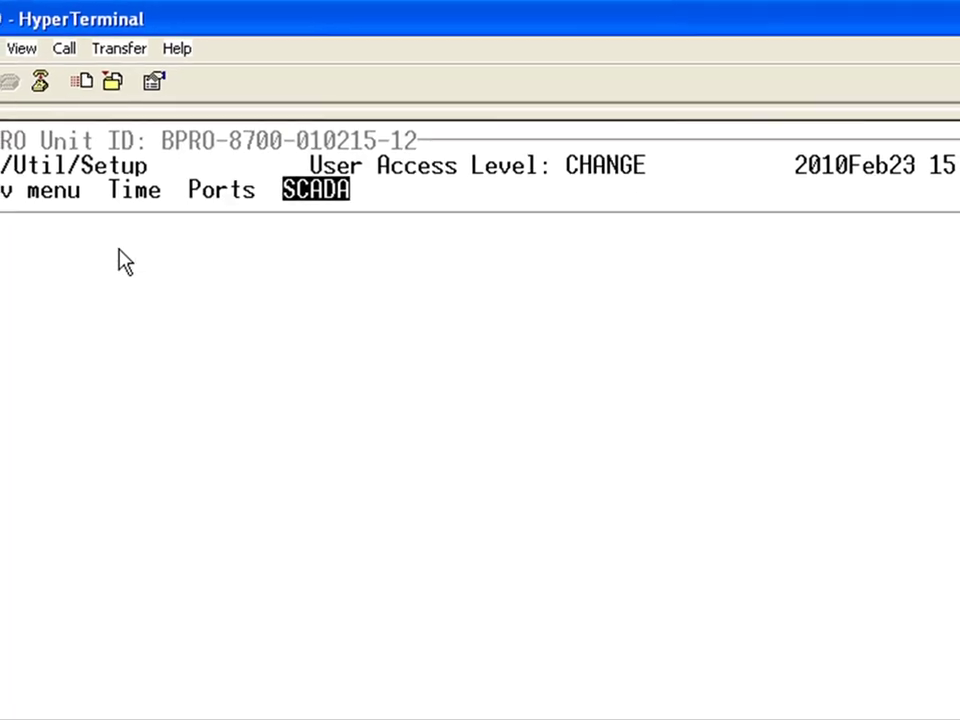
key("Right")
key("Return")
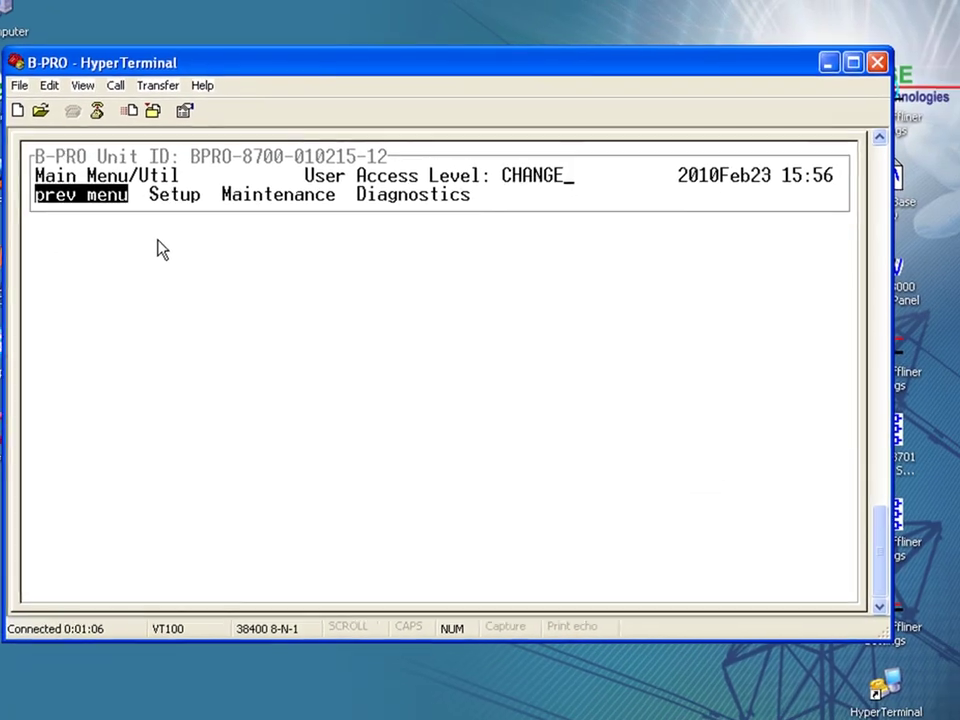
Step: Back out to the B-PRO main menu and choose Quit
key("Left")
key("Return")
key("Right")
key("Right")
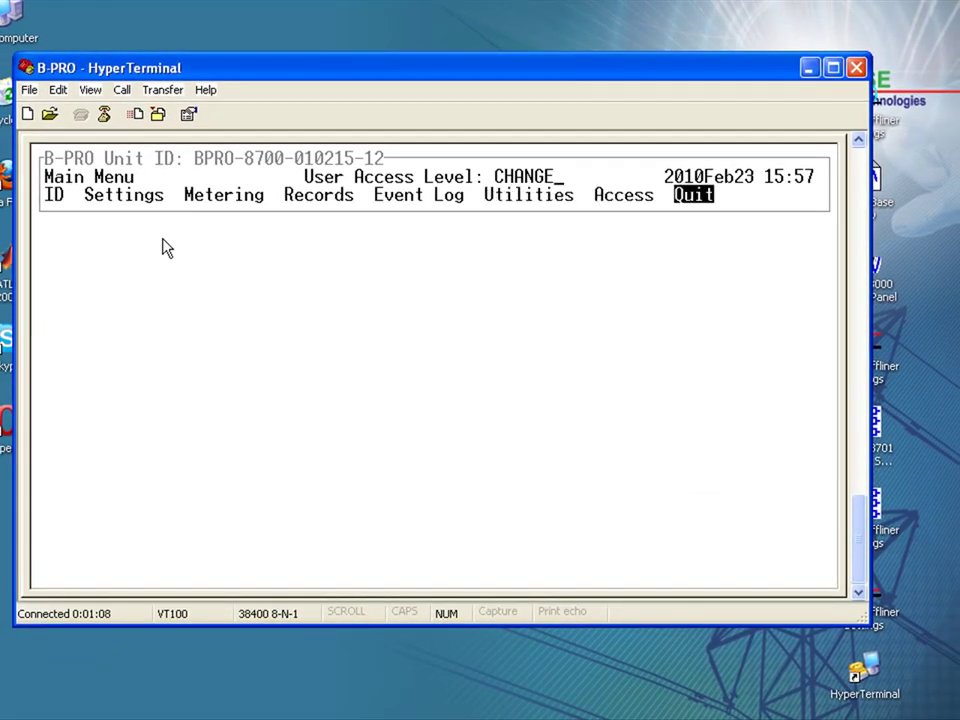
key("Return")
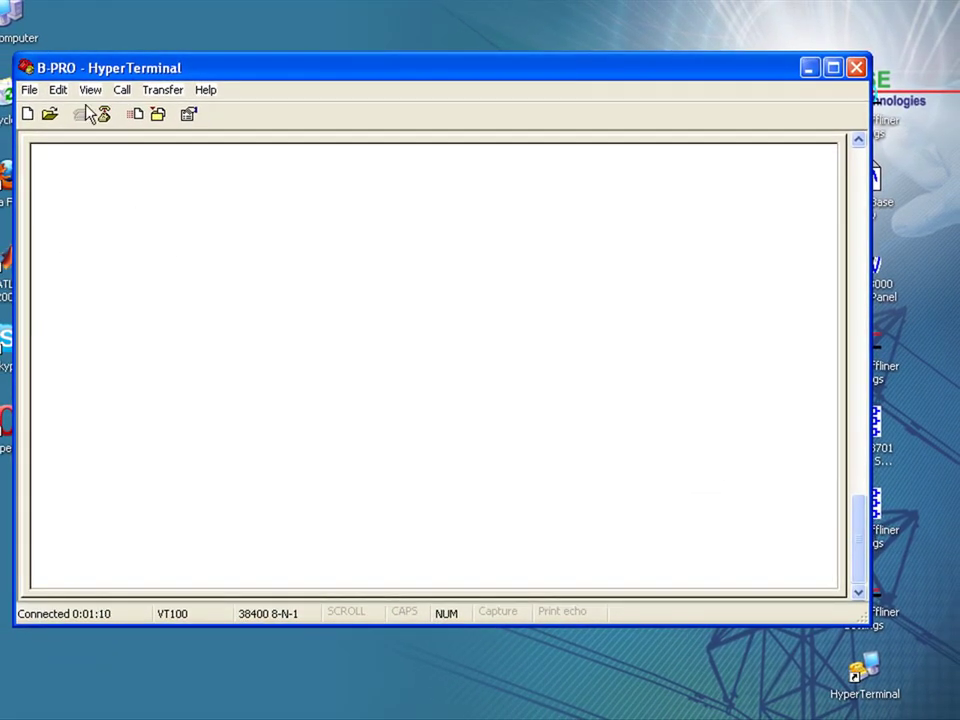
Step: Disconnect the call and close the B-PRO window without saving the connection
left_click(104, 114)
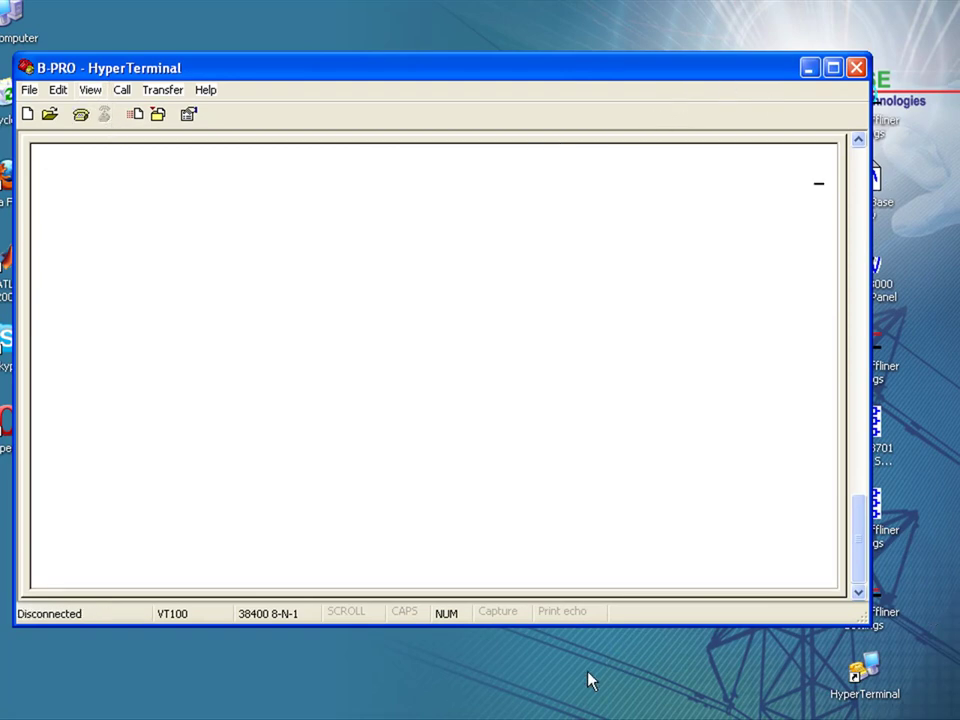
left_click(857, 68)
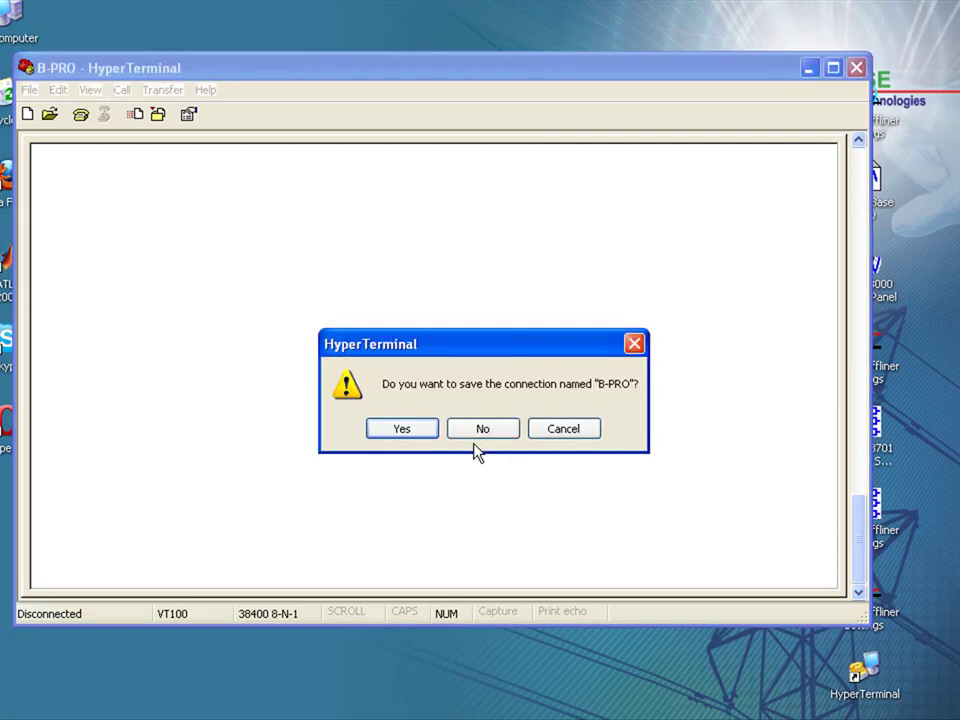
left_click(482, 436)
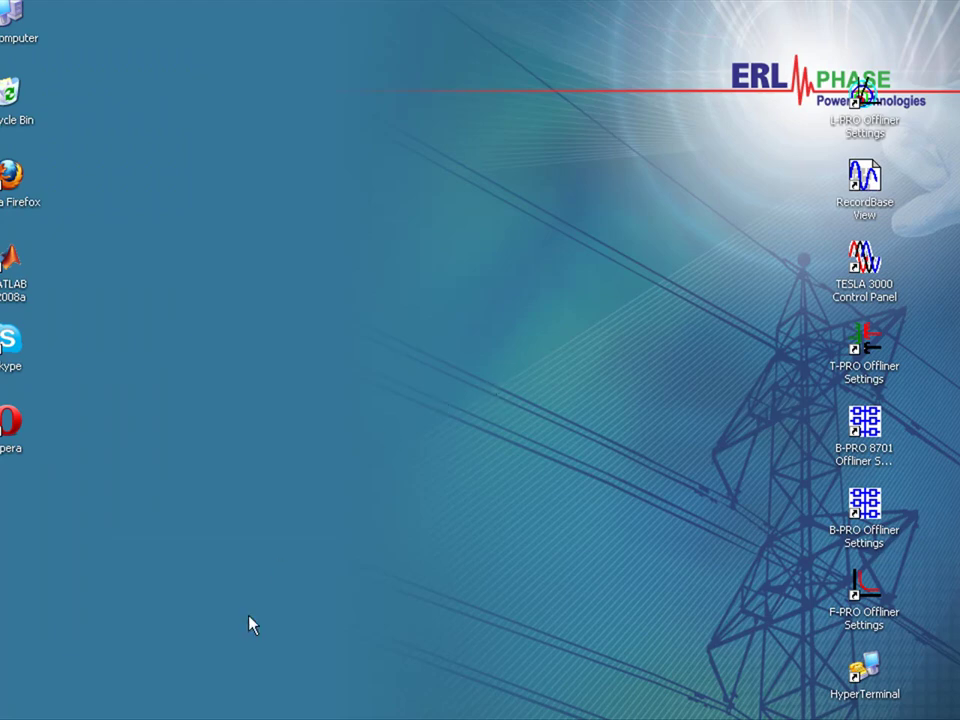
left_click(214, 719)
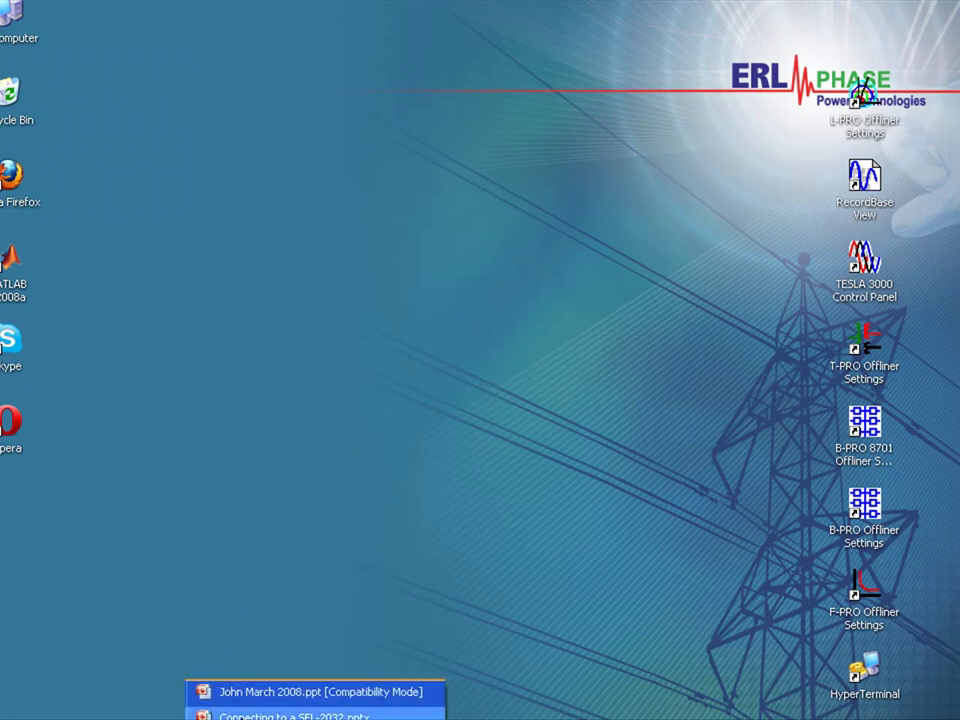
left_click(294, 715)
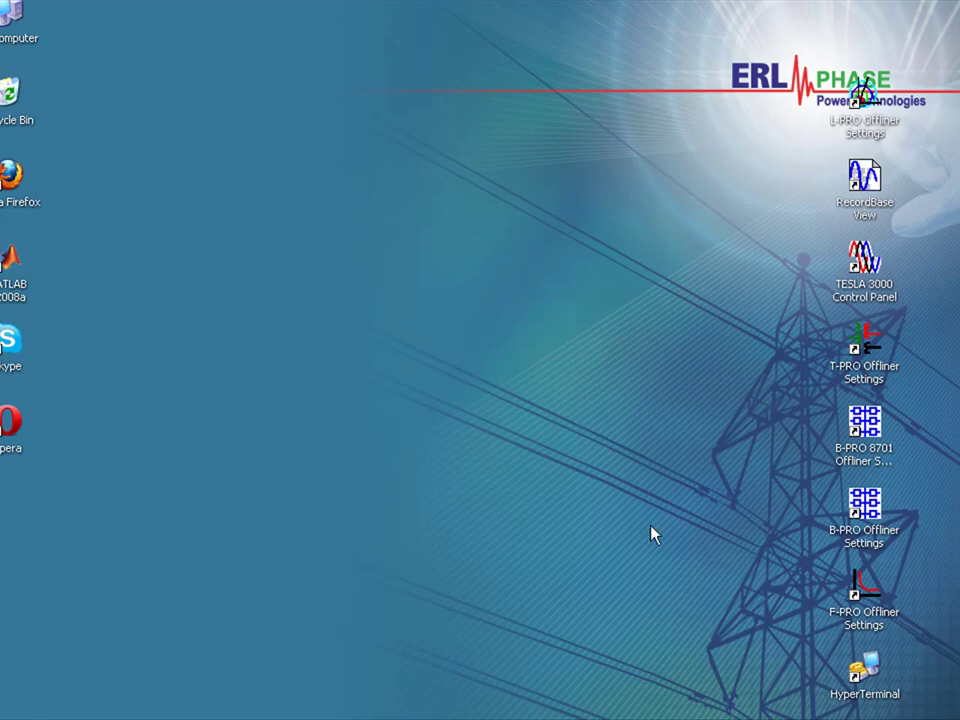
Step: Launch a new HyperTerminal connection and name it SEL-BPRO
double_click(864, 684)
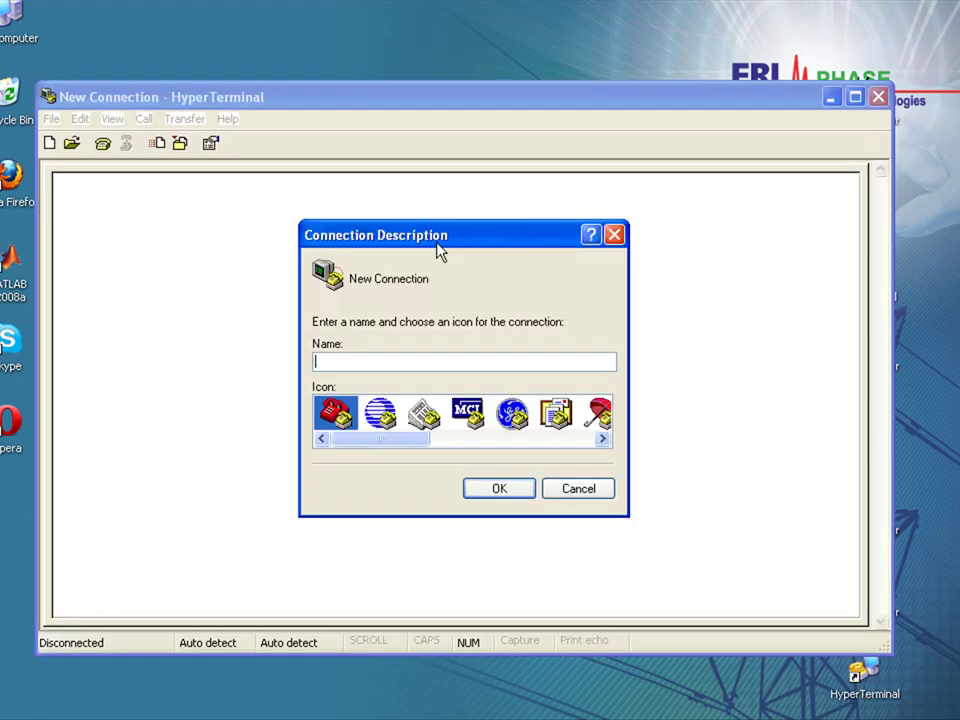
left_click_drag(440, 248, 420, 191)
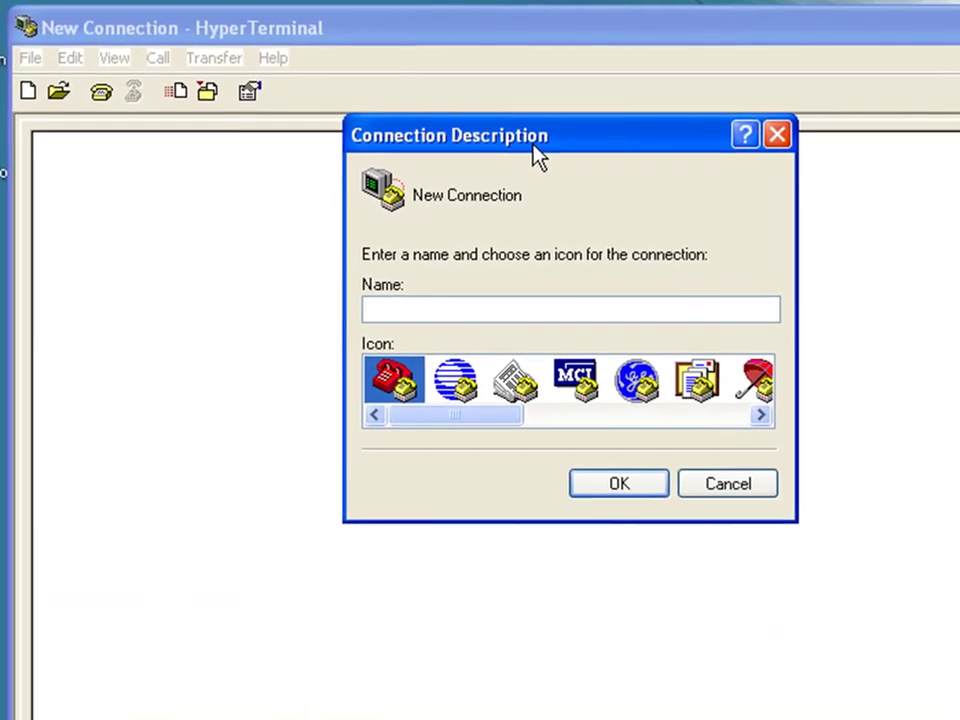
type("SEL-BPRO")
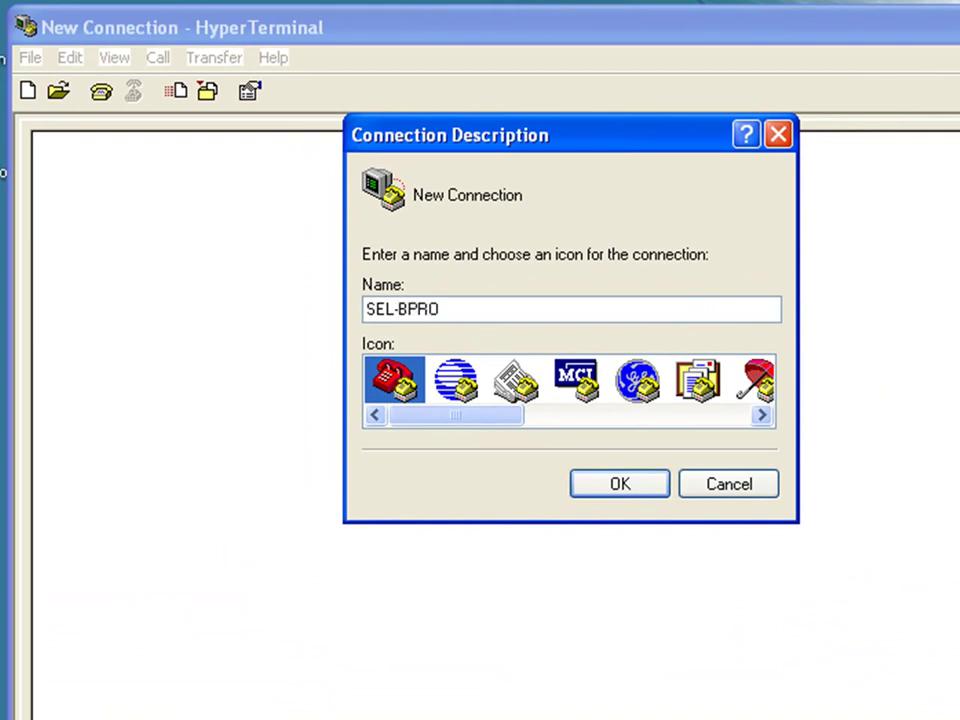
key("Return")
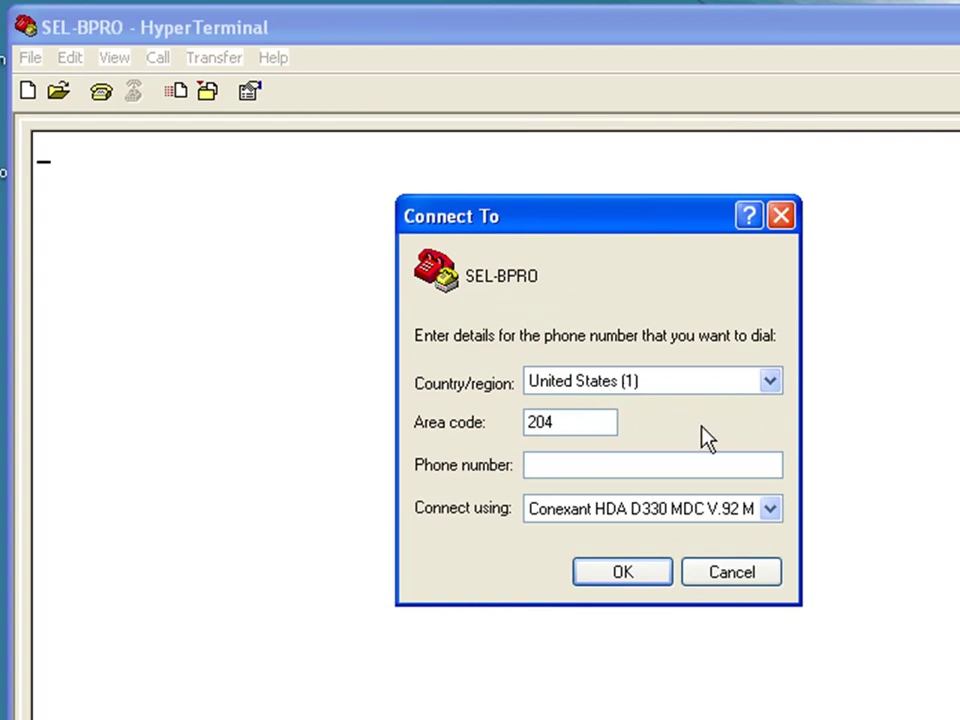
Step: Connect SEL-BPRO through COM1 at 9600 bits per second, applying the port settings
left_click(708, 522)
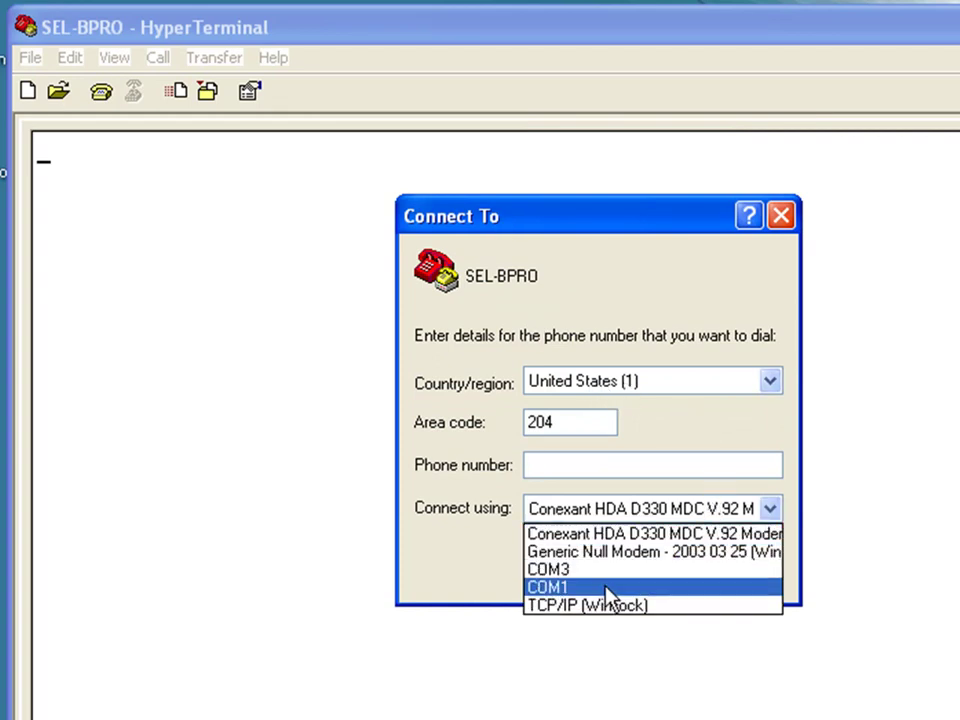
left_click(668, 586)
left_click(636, 577)
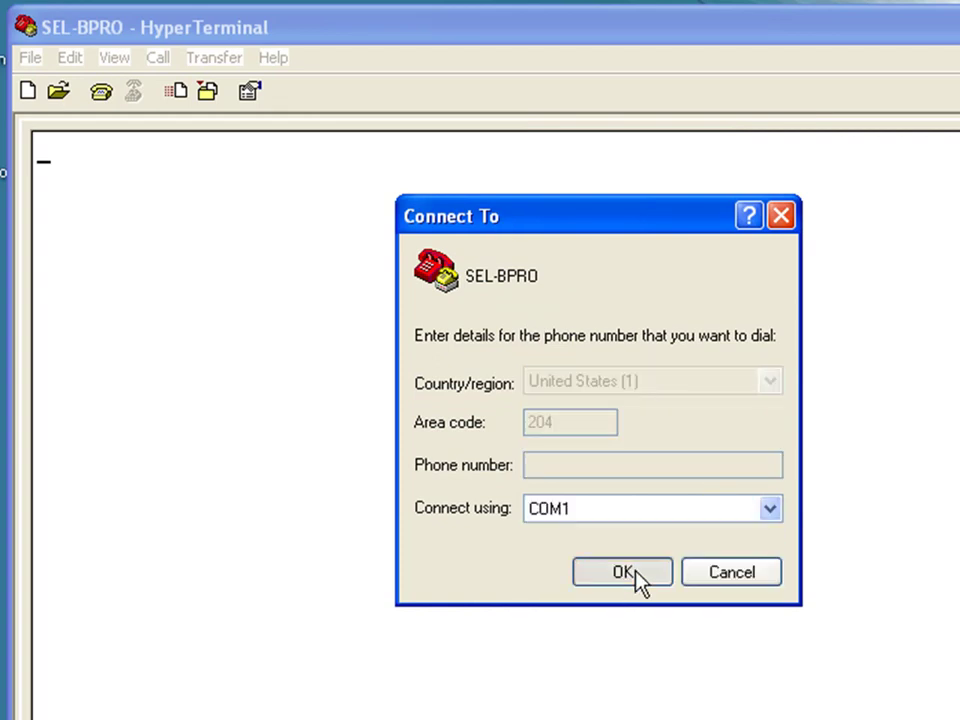
left_click(366, 186)
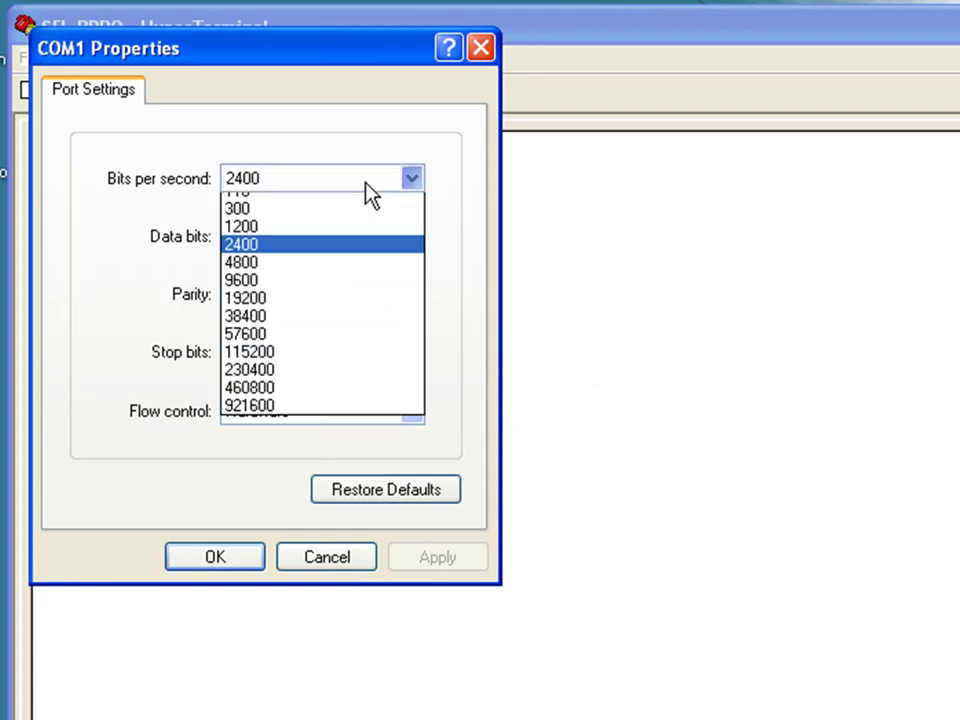
left_click(335, 293)
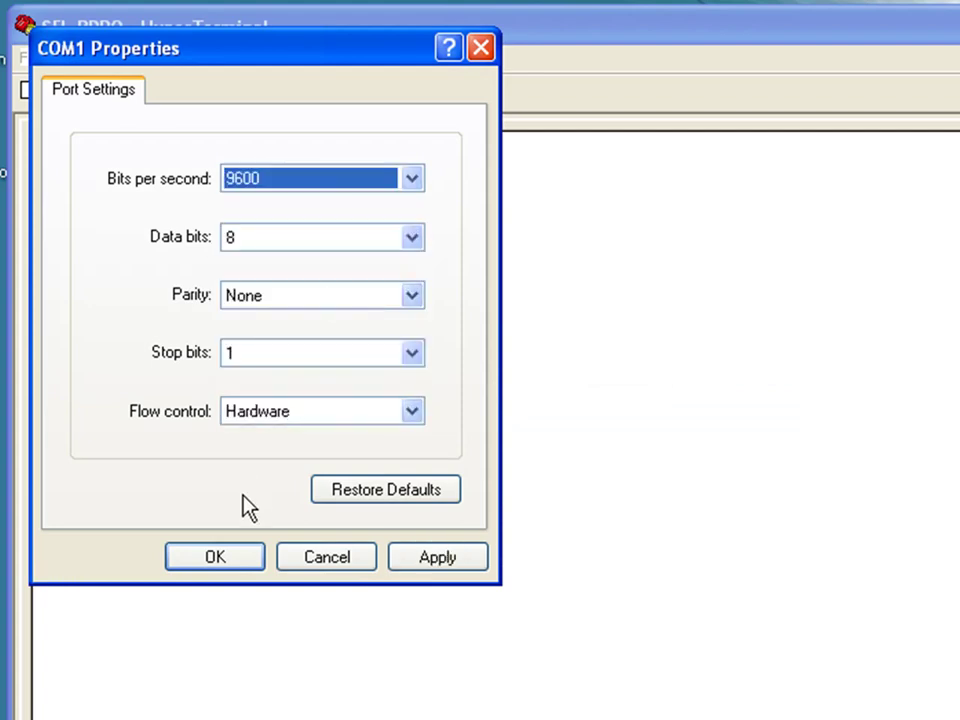
left_click(444, 562)
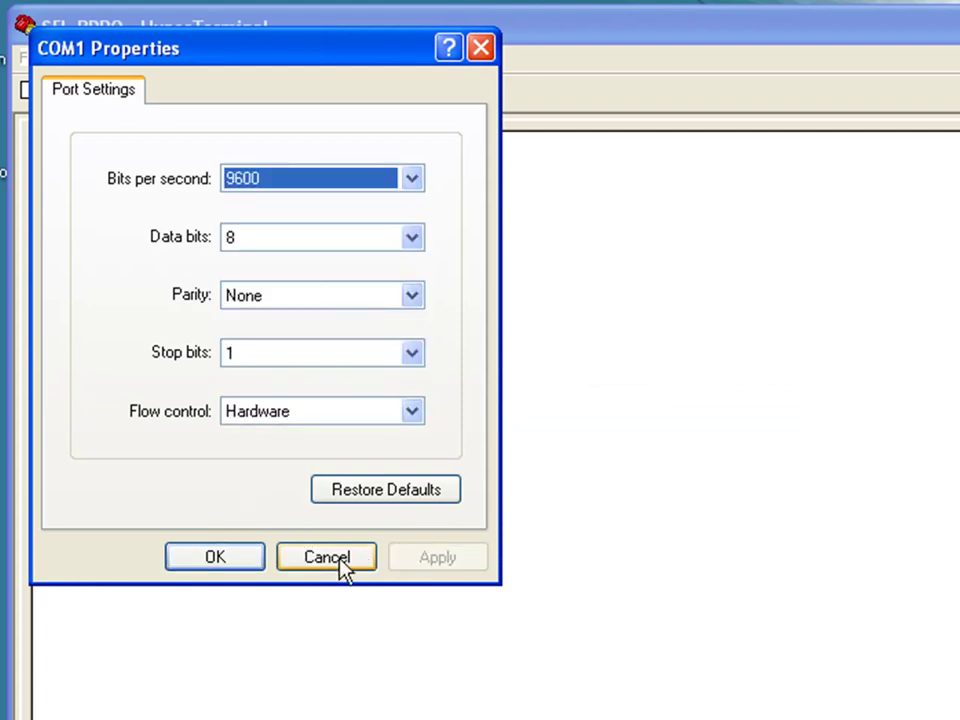
left_click(236, 560)
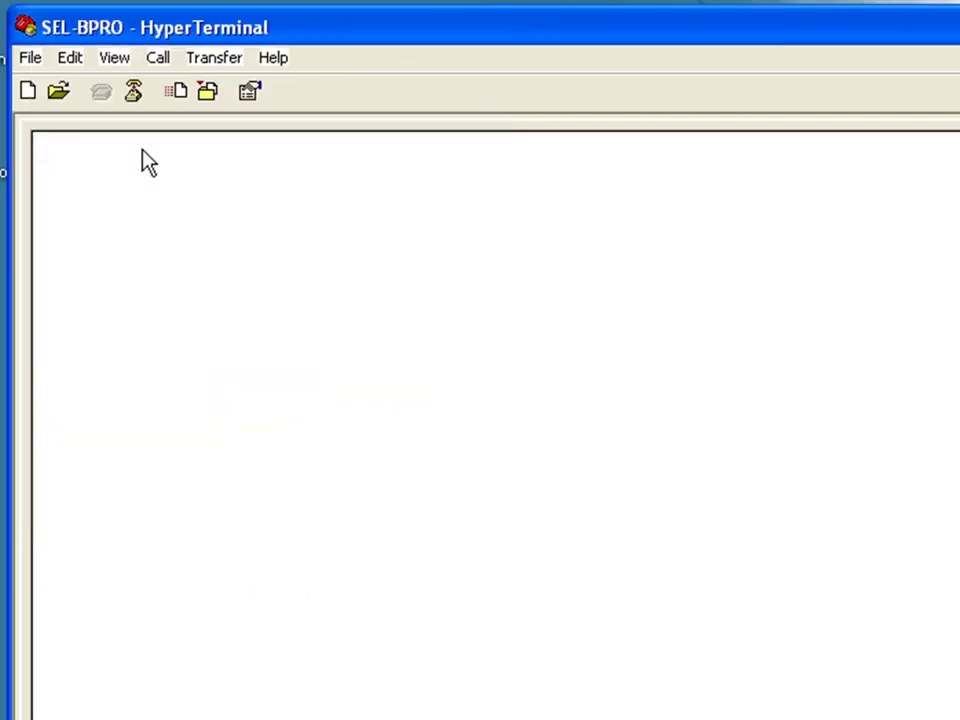
Step: In File > Properties > Settings, set SEL-BPRO's Emulation to VT100 and save
left_click(30, 57)
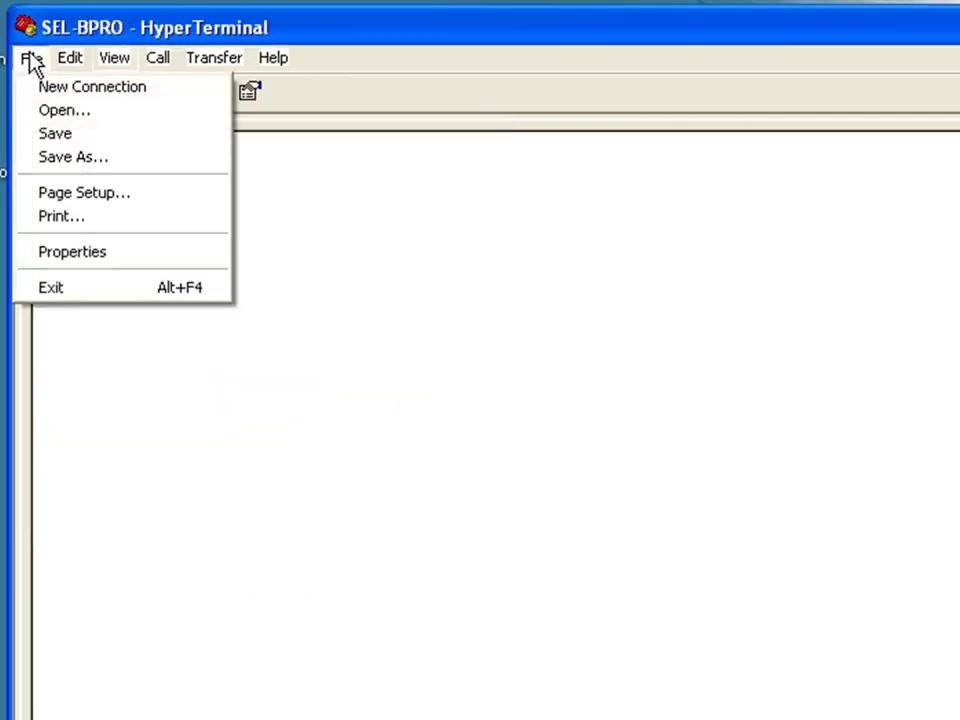
left_click(67, 260)
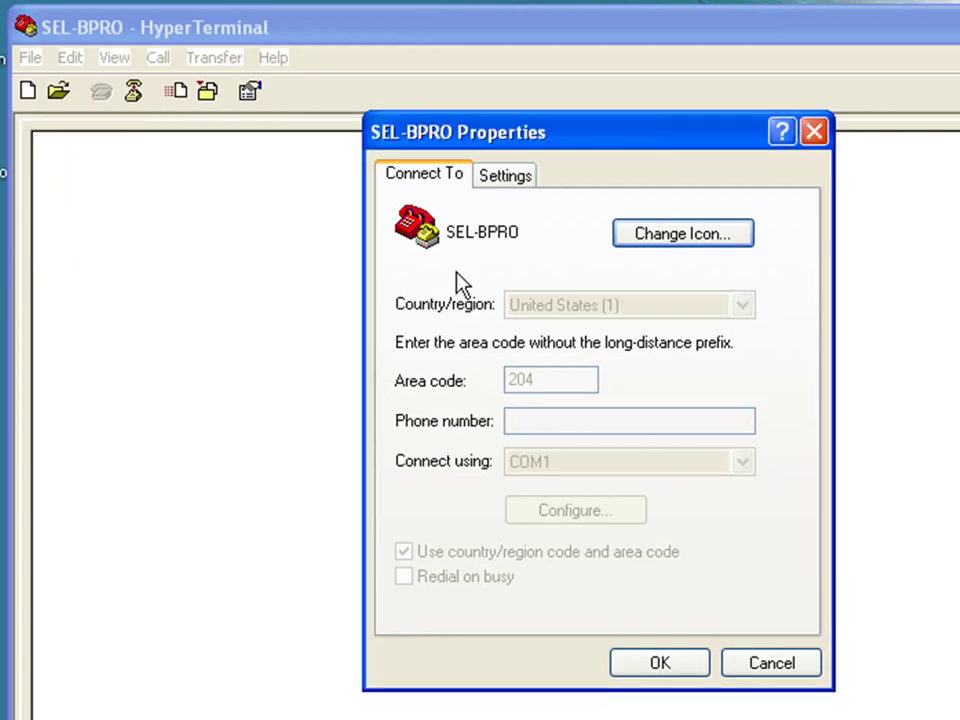
left_click(505, 176)
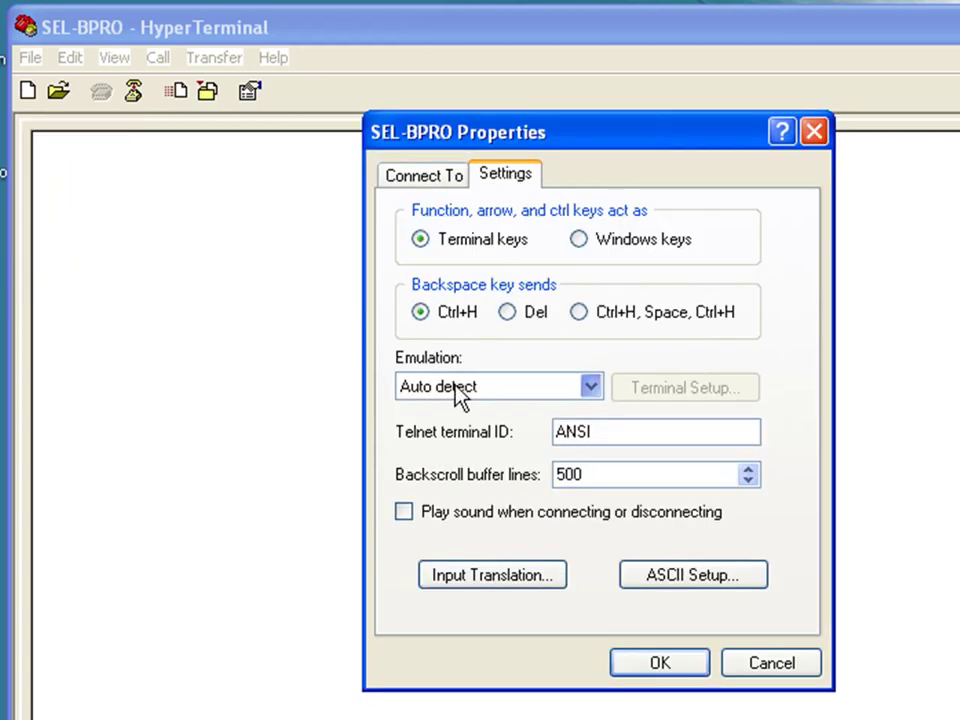
left_click(454, 390)
left_click(430, 518)
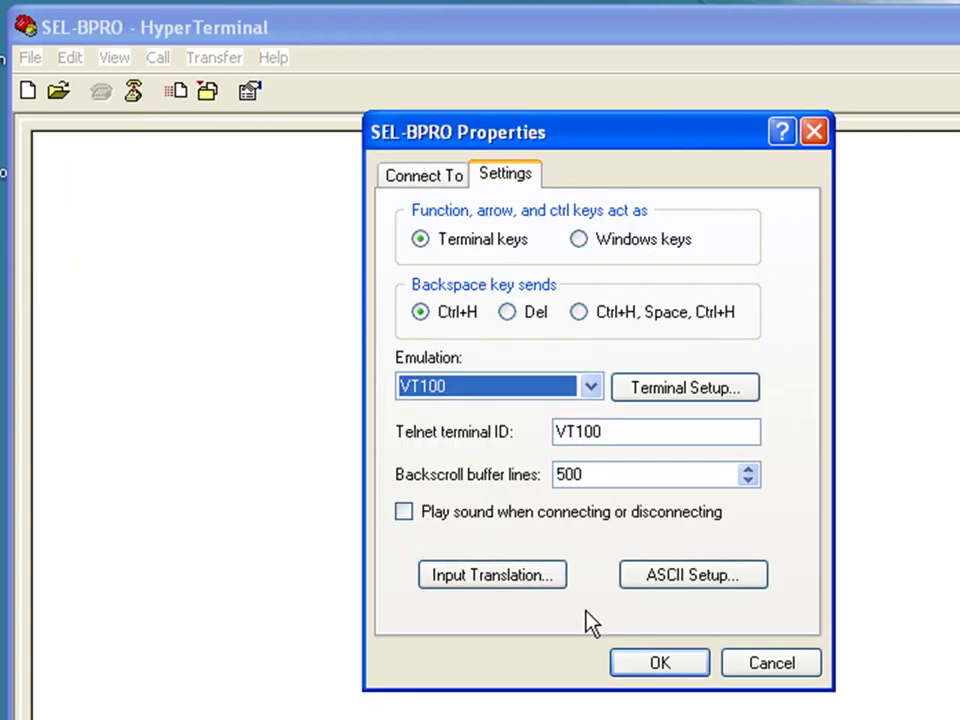
left_click(655, 674)
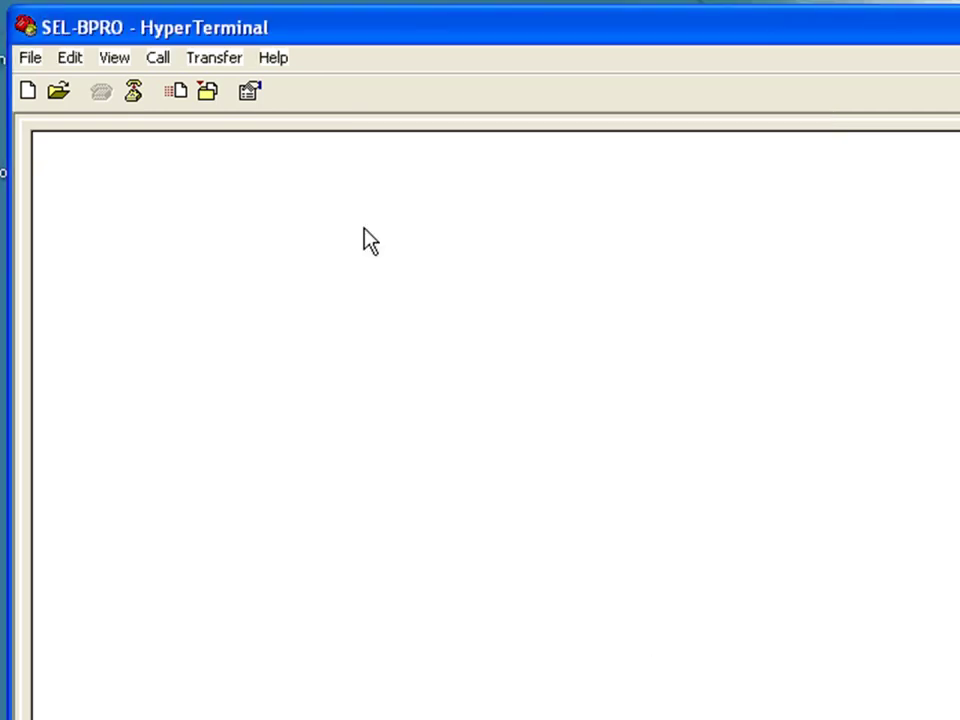
Step: Wake the communications processor and log in at Level 1 with the ACCESS command
key("Return")
type("acee")
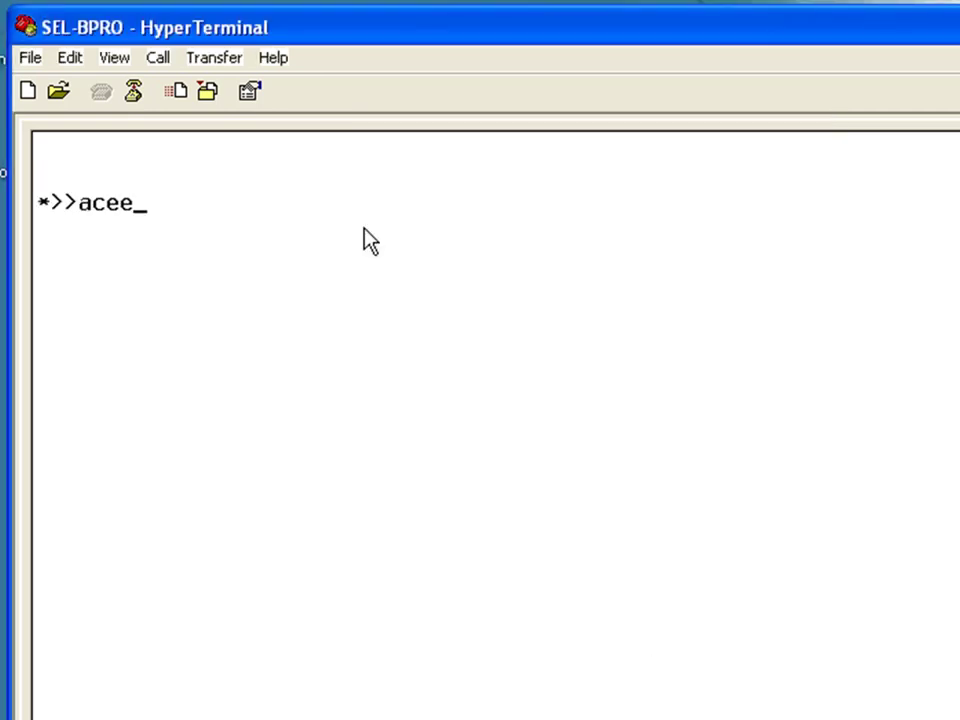
key("BackSpace")
type("ss")
key("BackSpace")
key("BackSpace")
type("cess")
key("Return")
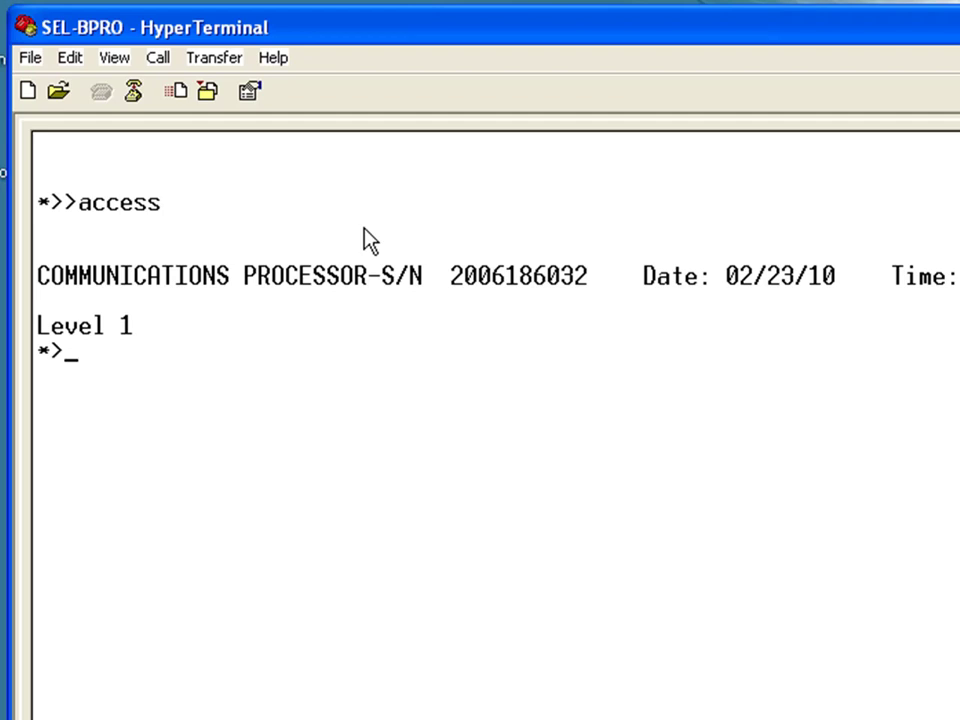
Step: Request level 2 access with 2AC and start typing the password
type("2ac")
key("Return")
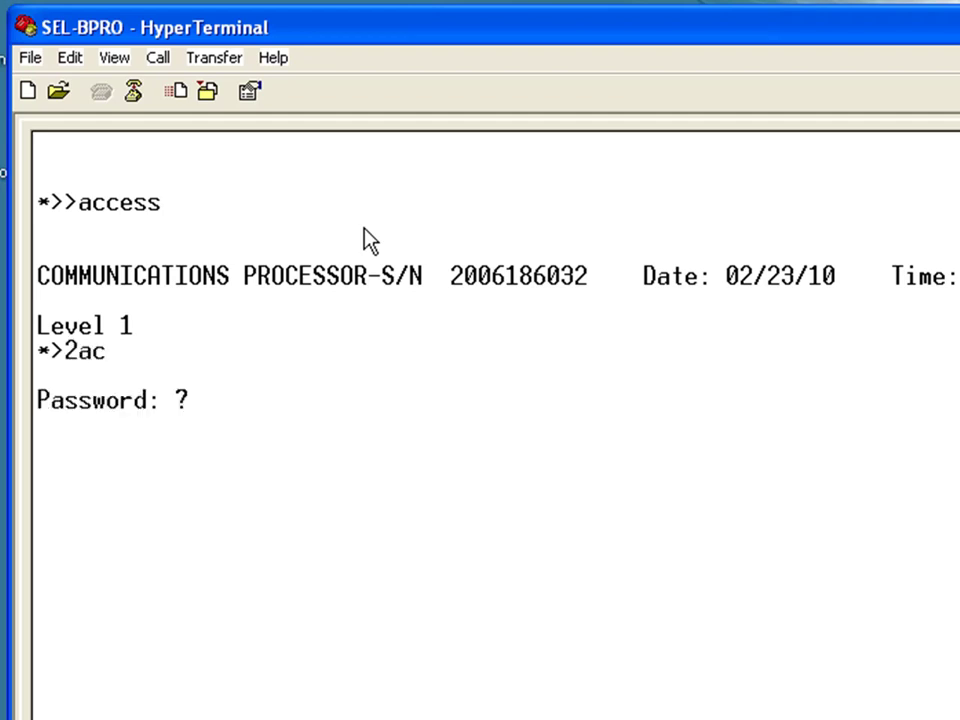
type("TA")
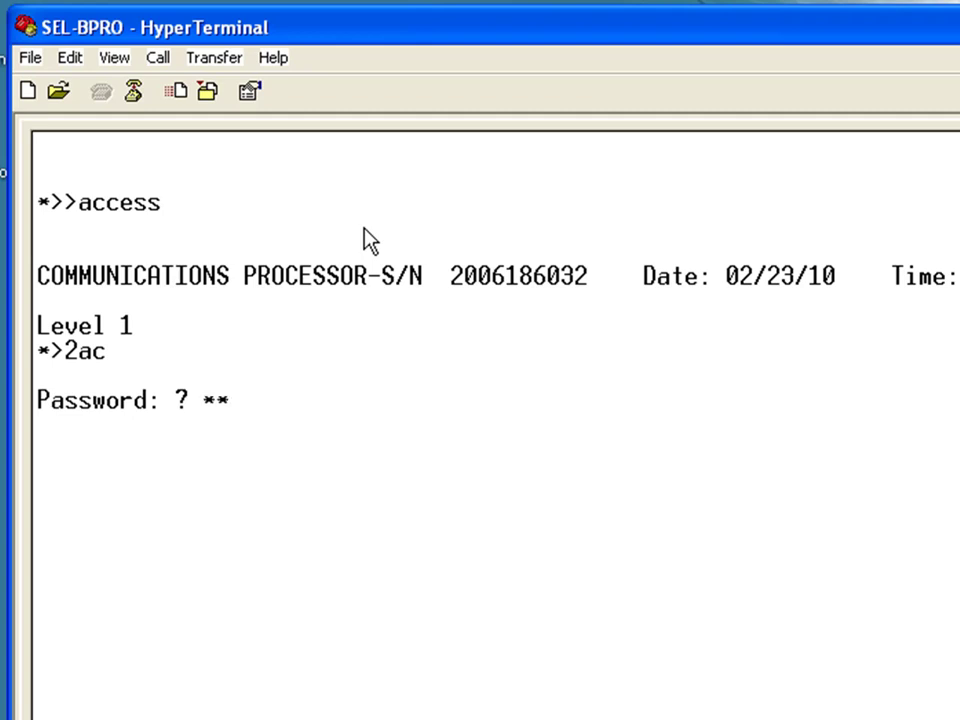
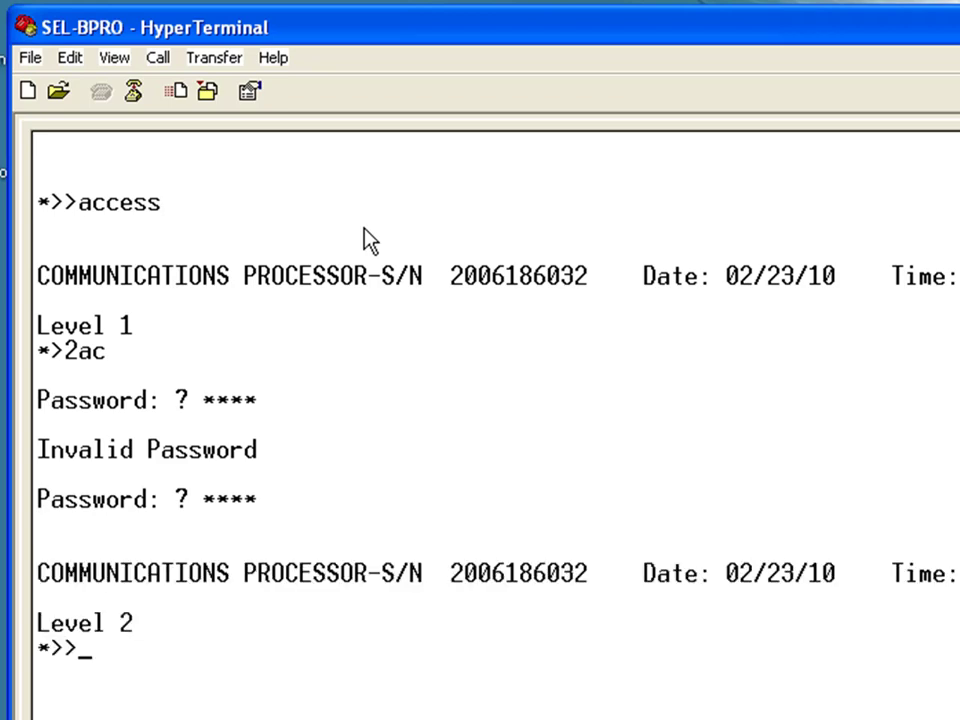
Step: Enter SET P F to begin editing Port F settings, then bring up the PowerPoint presentation
type("SET")
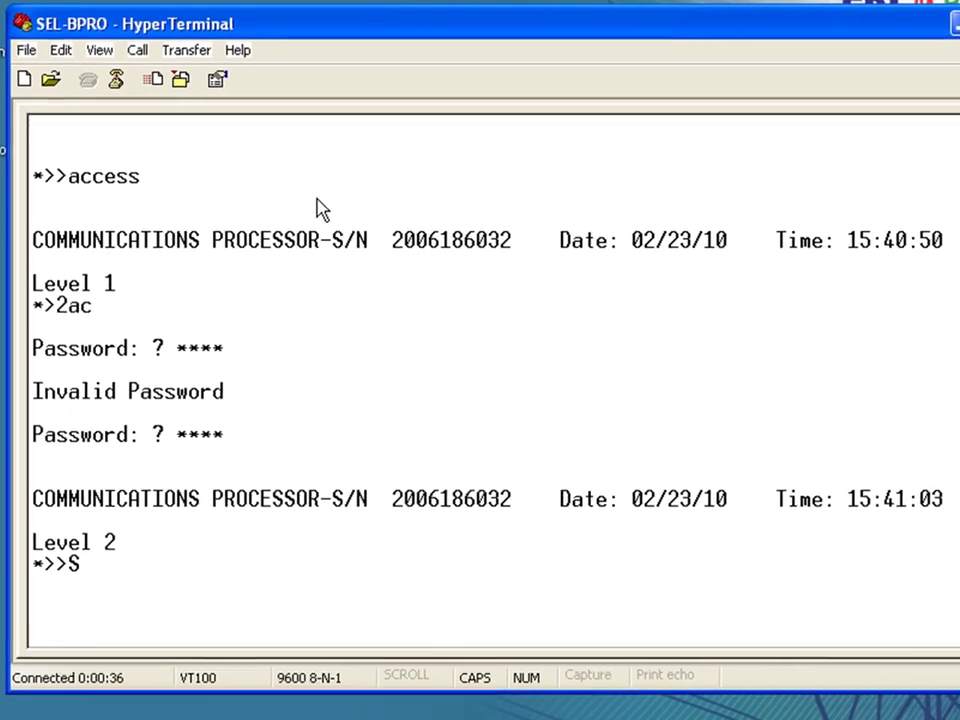
type(" P F")
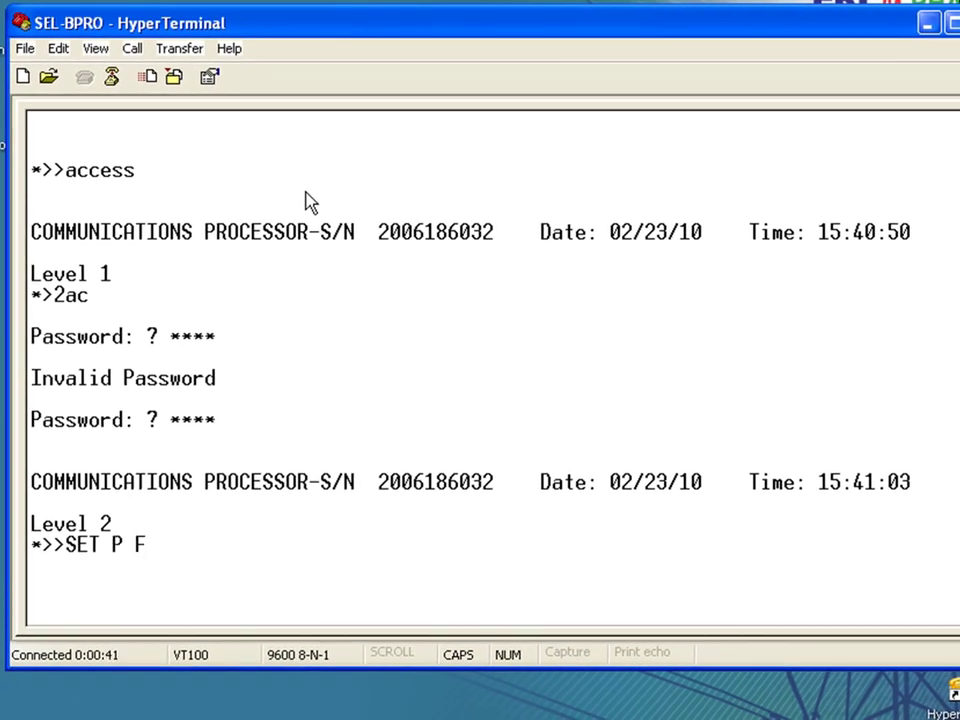
key("Return")
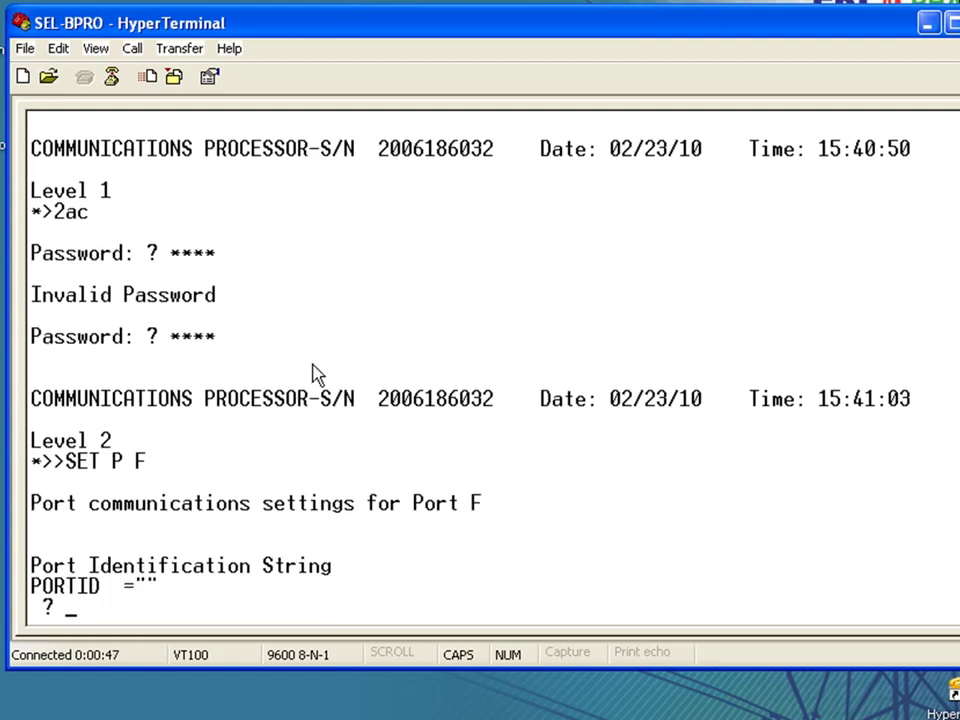
left_click(300, 718)
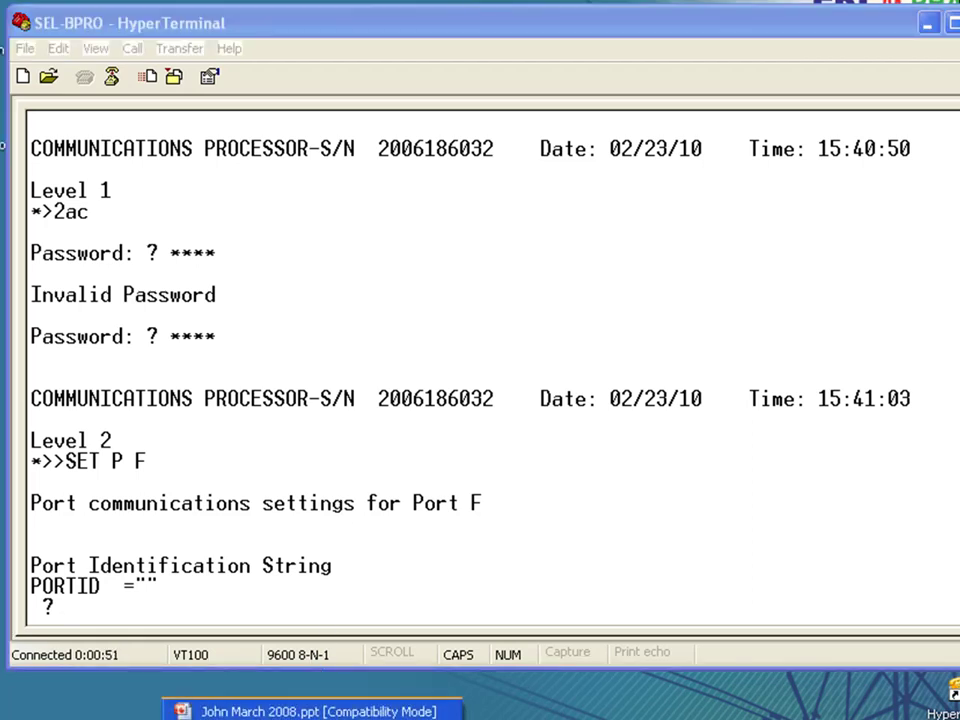
Step: Switch to the presentation and advance to the B-PRO port settings slide
left_click(300, 711)
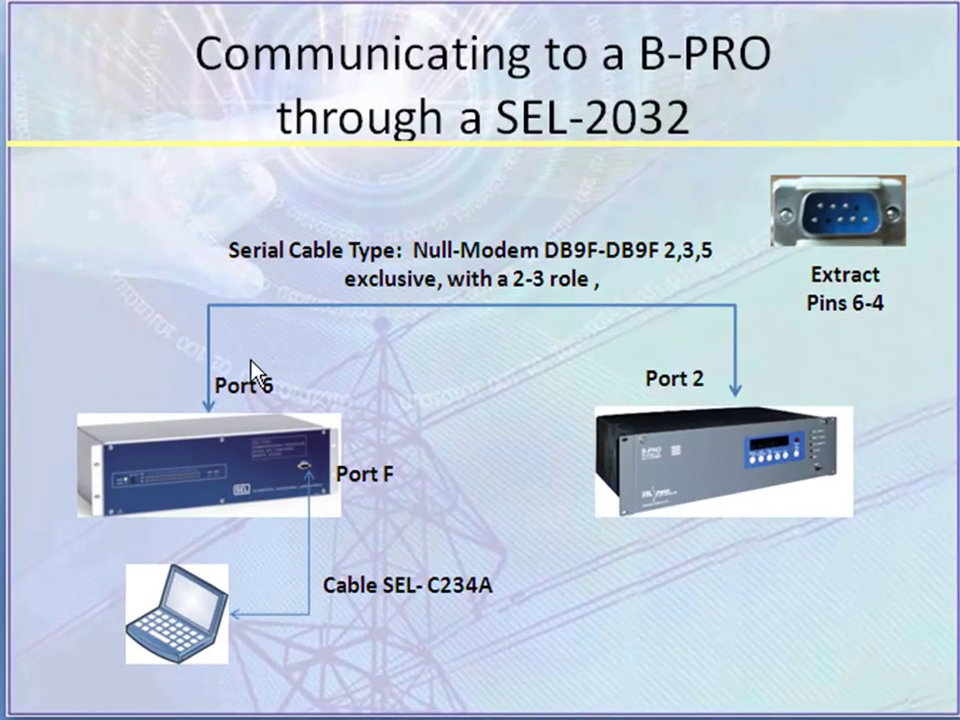
key("Page_Down")
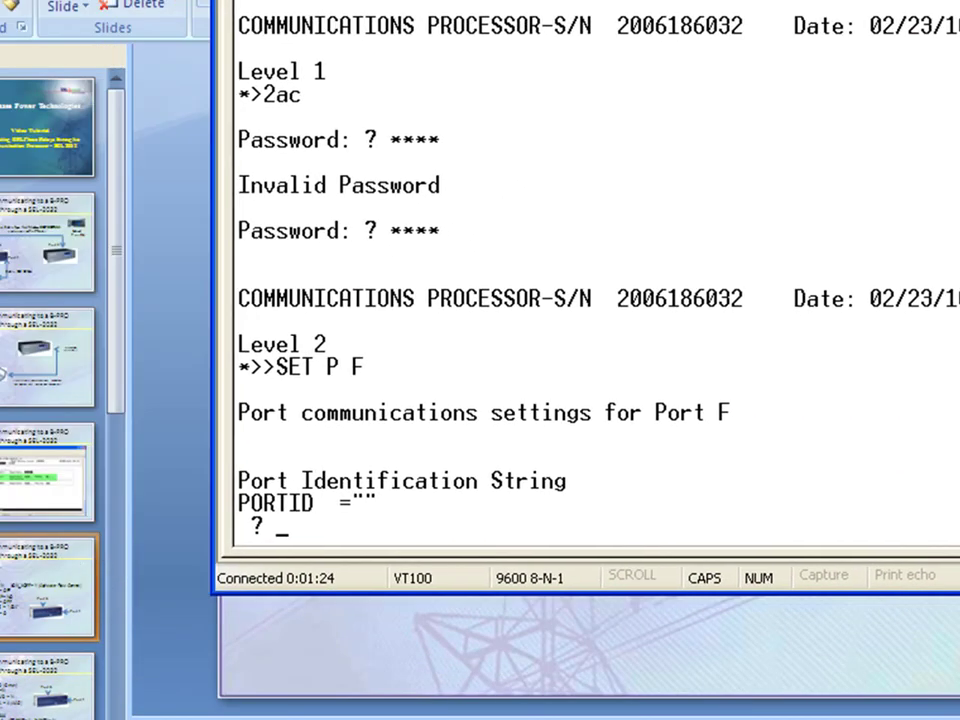
Step: Keep Port F defaults (blank PORTID, 9600 baud, parity N, XON_XOFF Y, timeouts OFF) and save with Y
left_click_drag(500, 2, 748, 2)
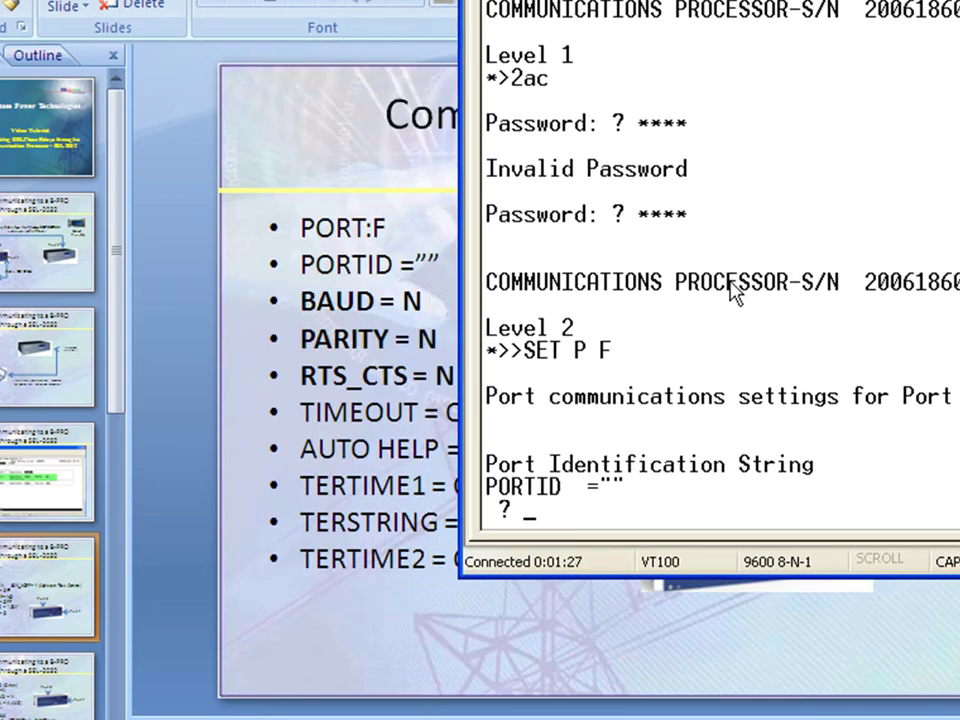
key("Return")
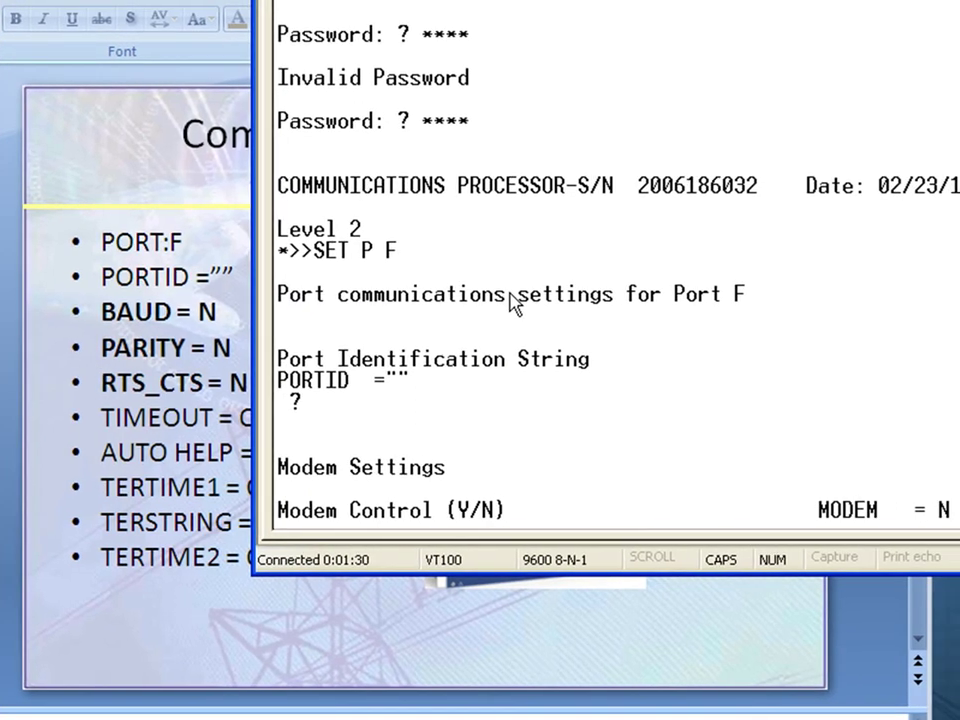
key("Return")
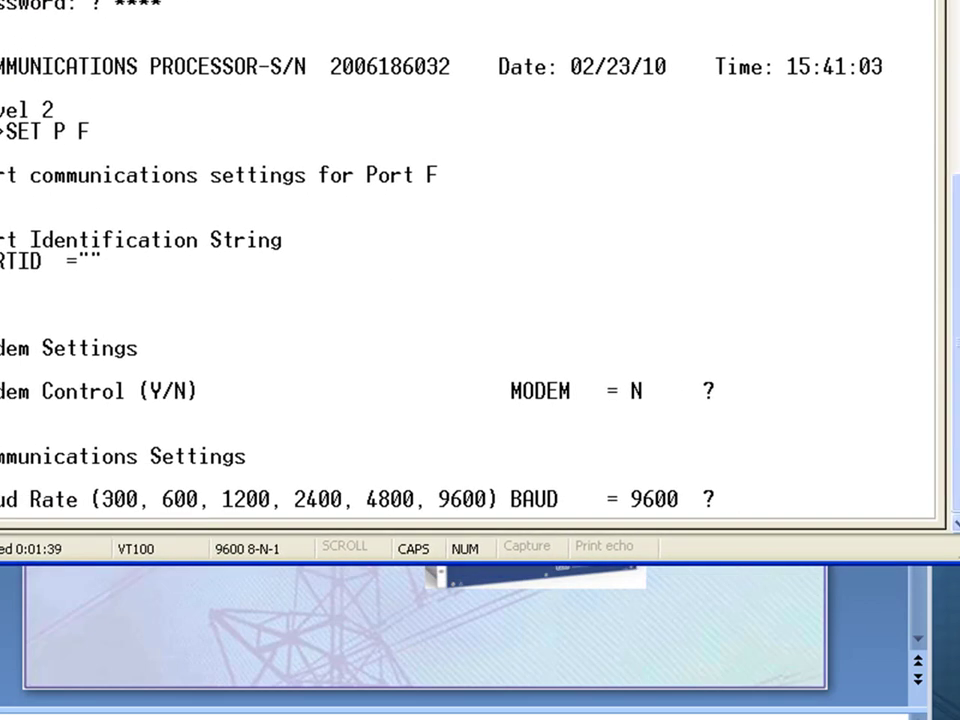
key("Return")
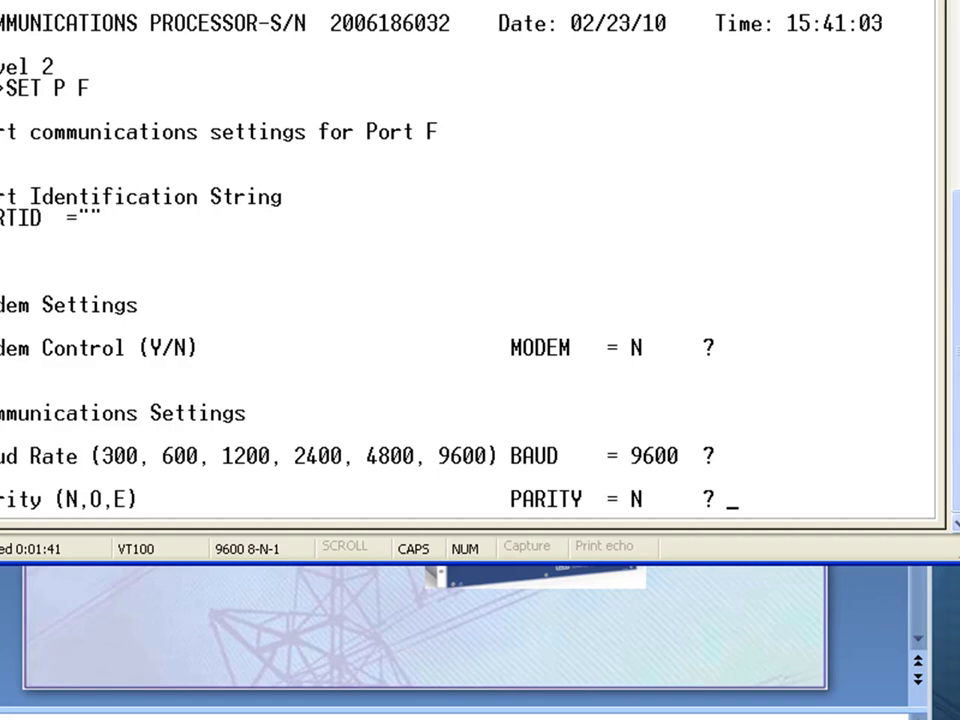
key("Return")
key("Return")
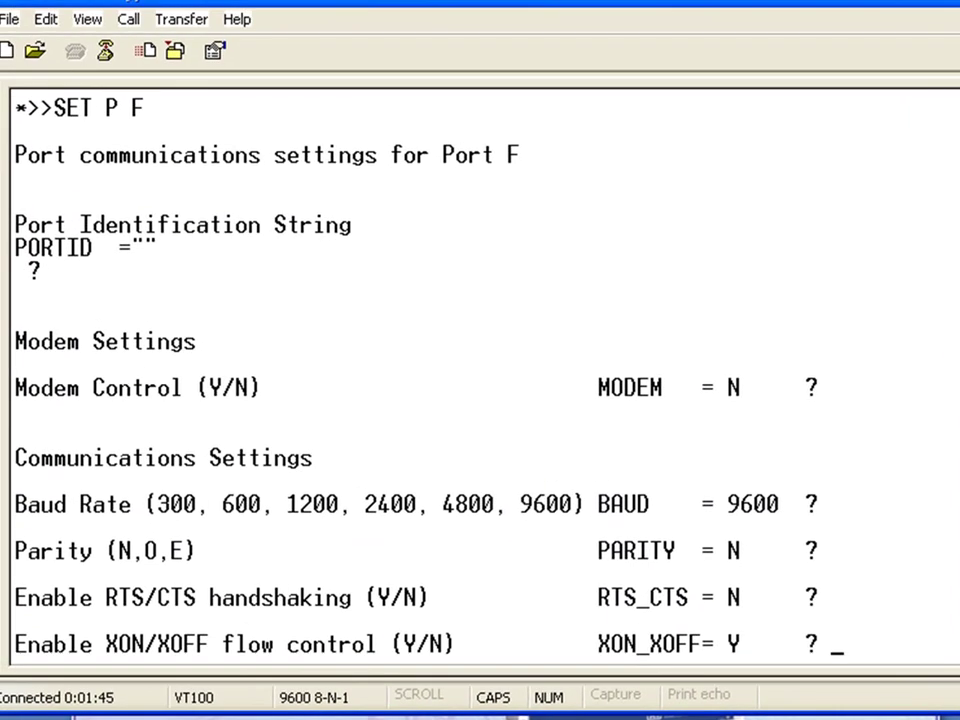
key("Return")
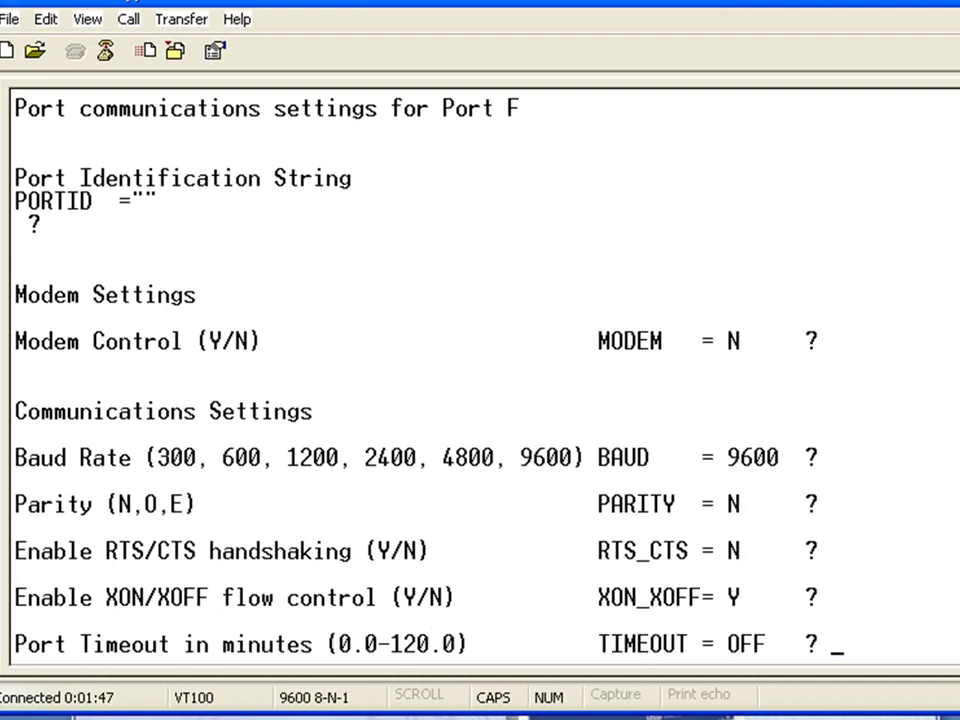
key("Return")
key("Return")
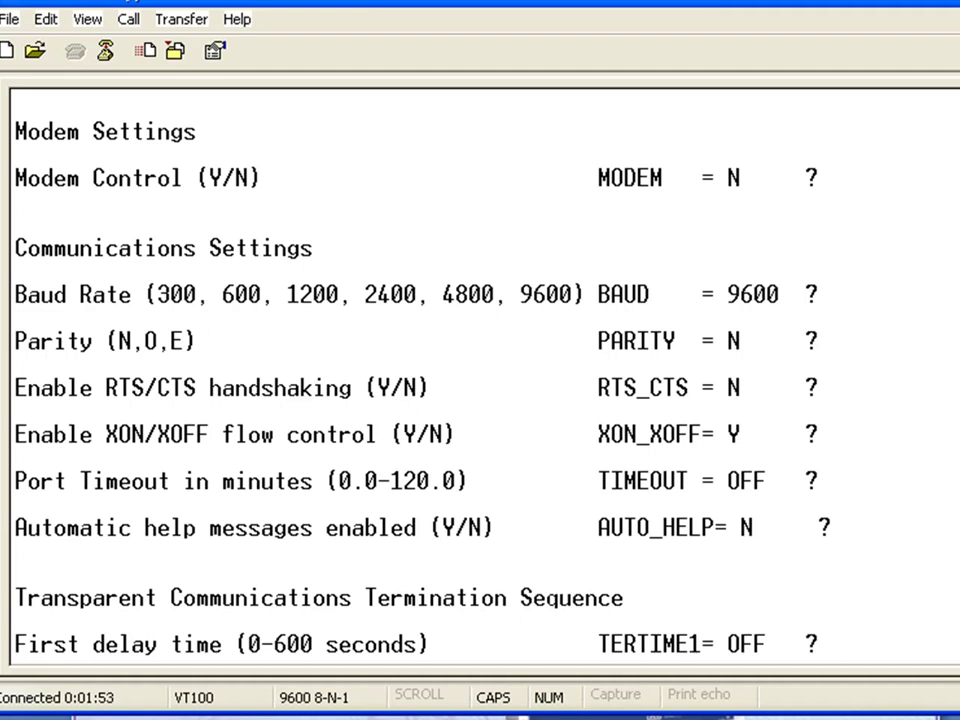
key("Return")
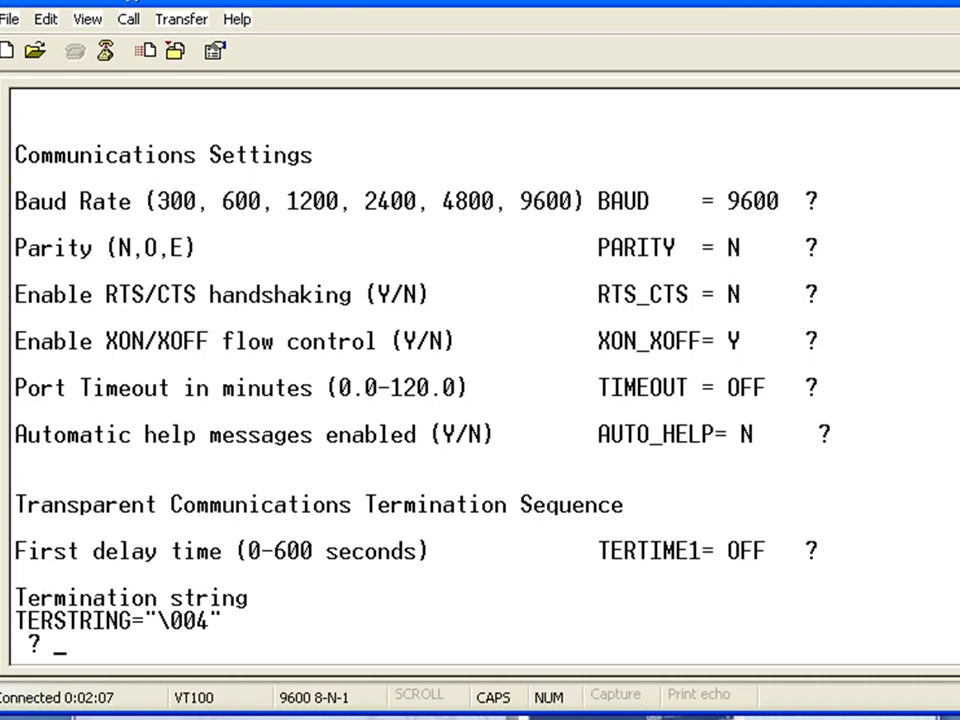
key("Return")
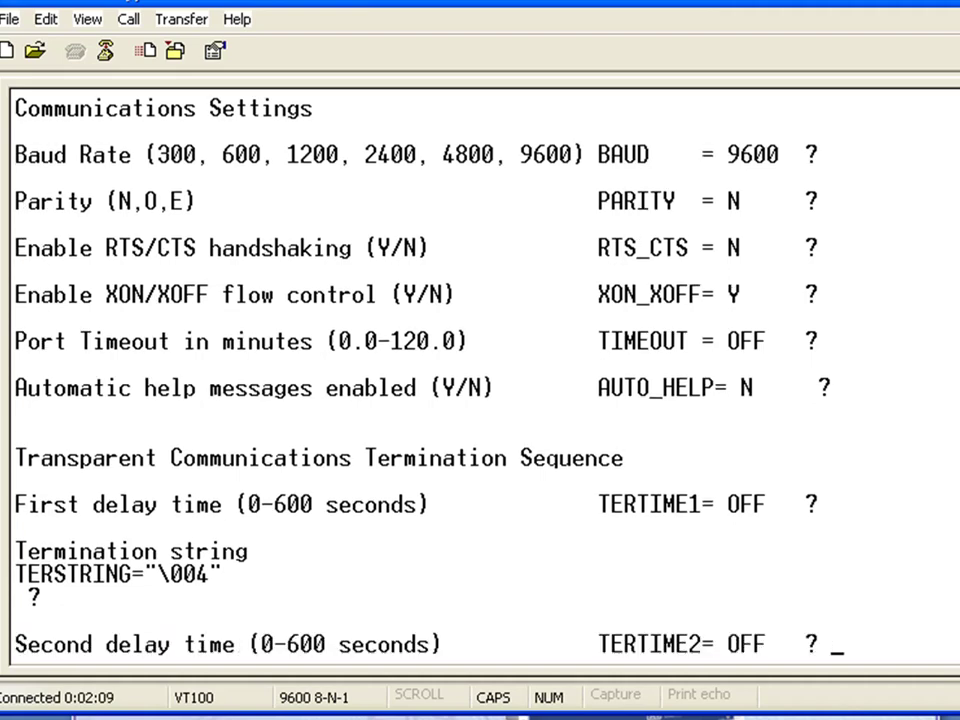
key("Return")
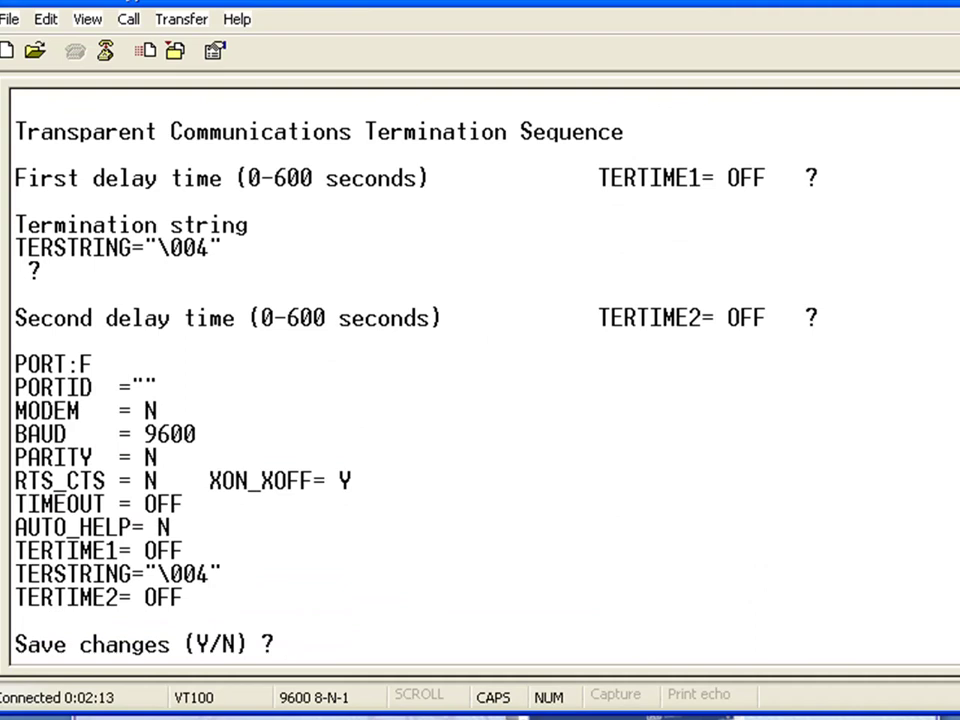
type("Y")
key("Return")
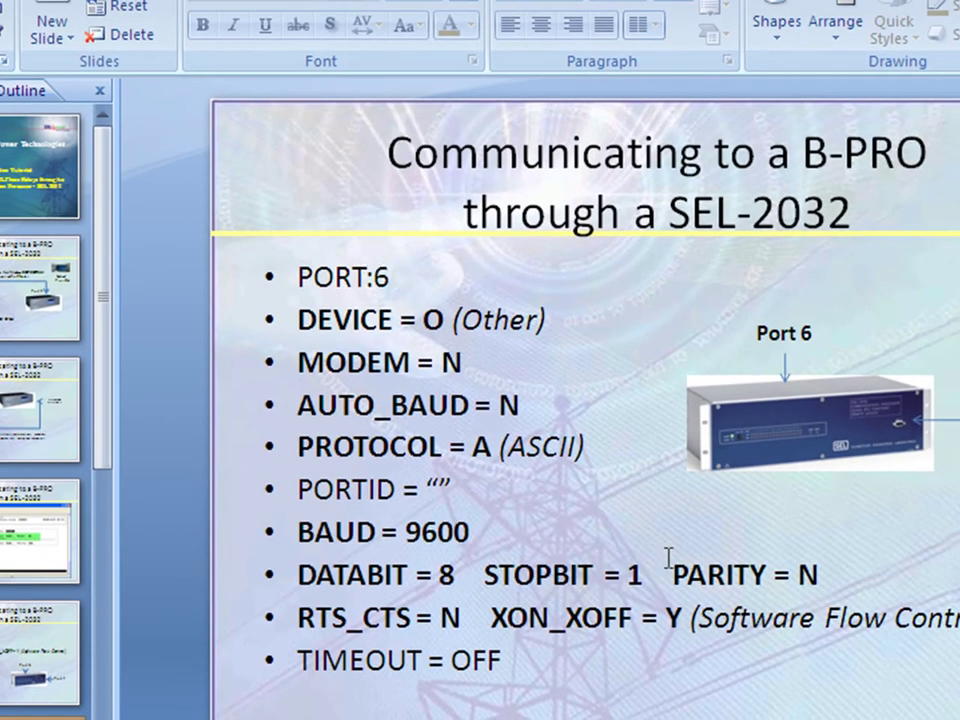
Step: Bring the HyperTerminal session back in front of the slides
left_click(720, 717)
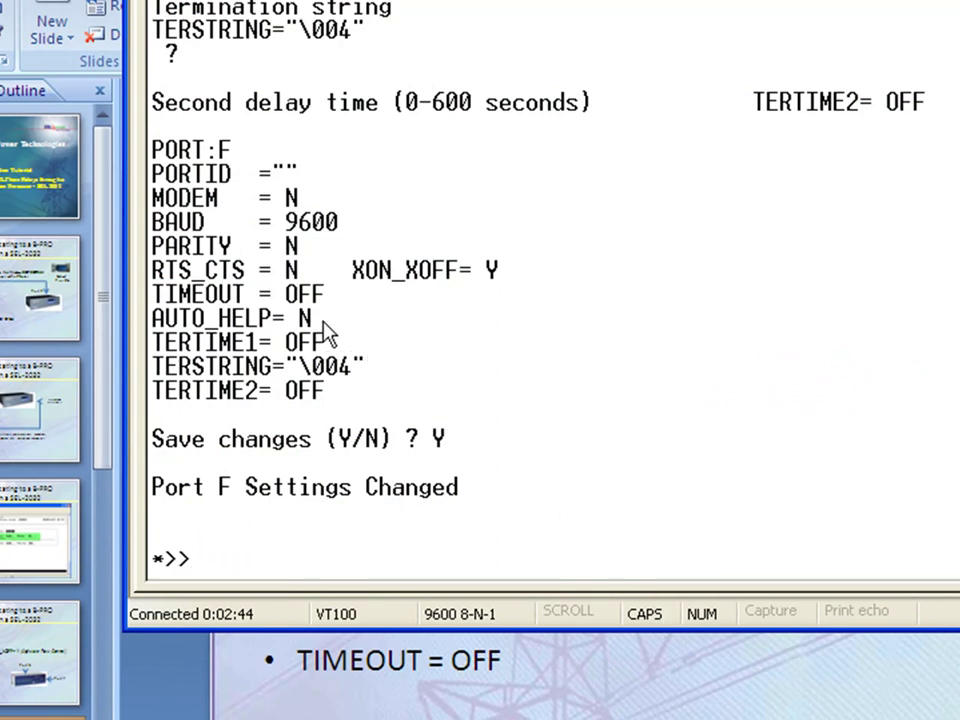
Step: Open Port 6 settings with SET P 6, keeping DEVICE O, ASCII protocol and PORTID BPRO
type("SET")
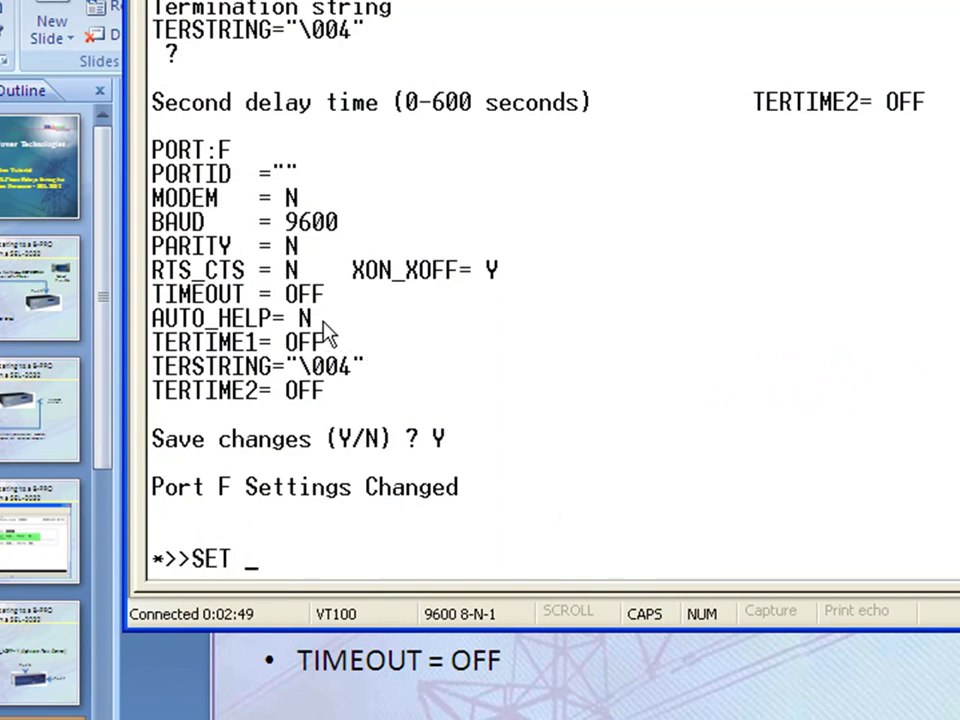
type(" P 6")
key("Return")
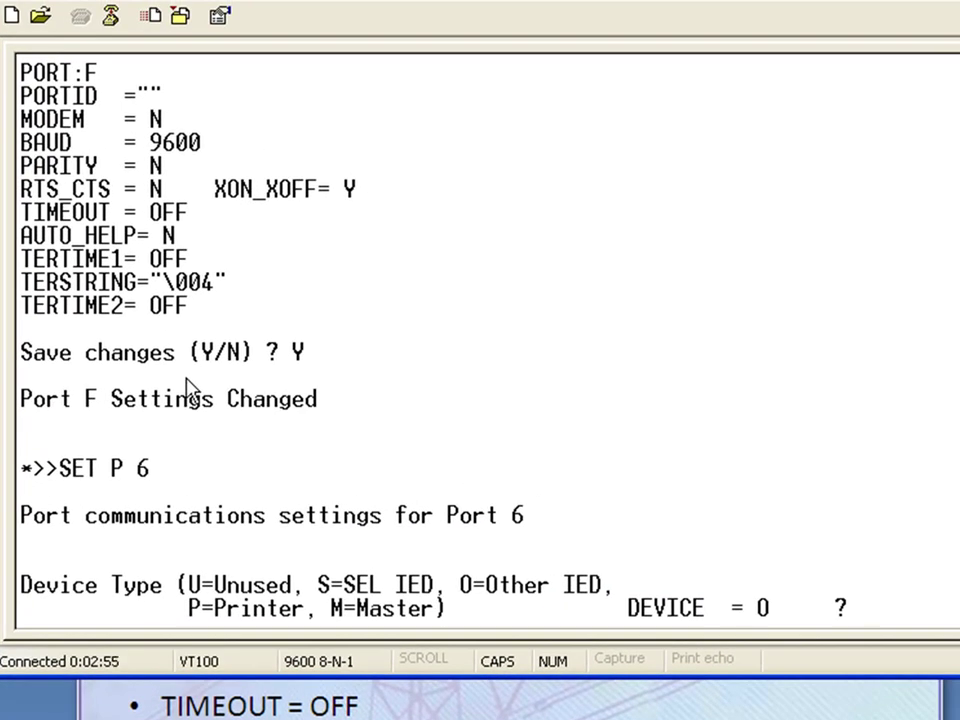
key("Return")
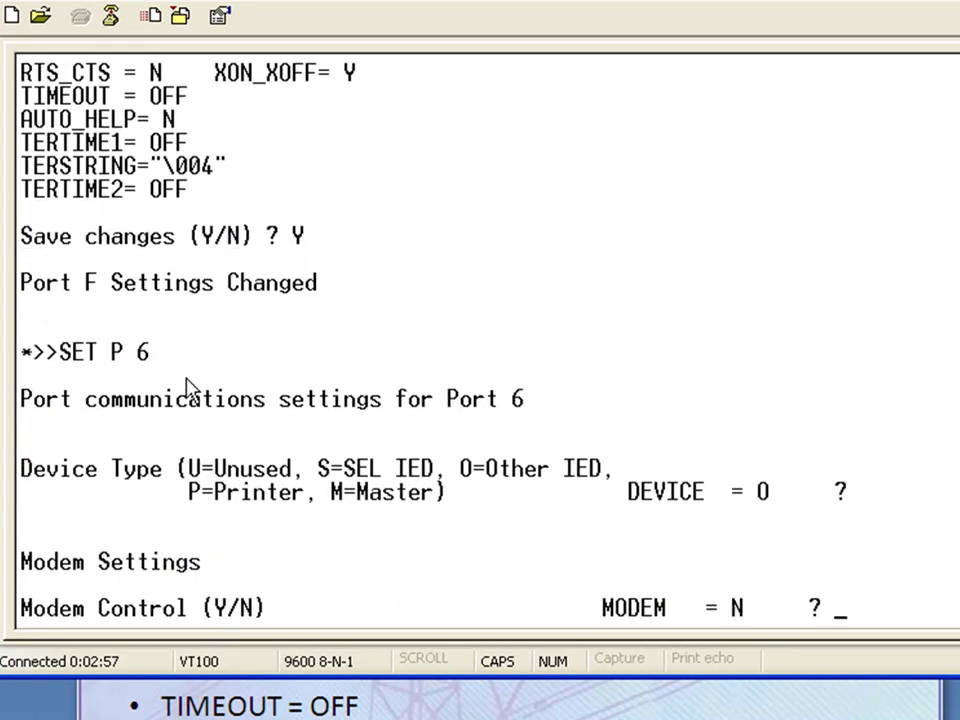
key("Return")
key("Return")
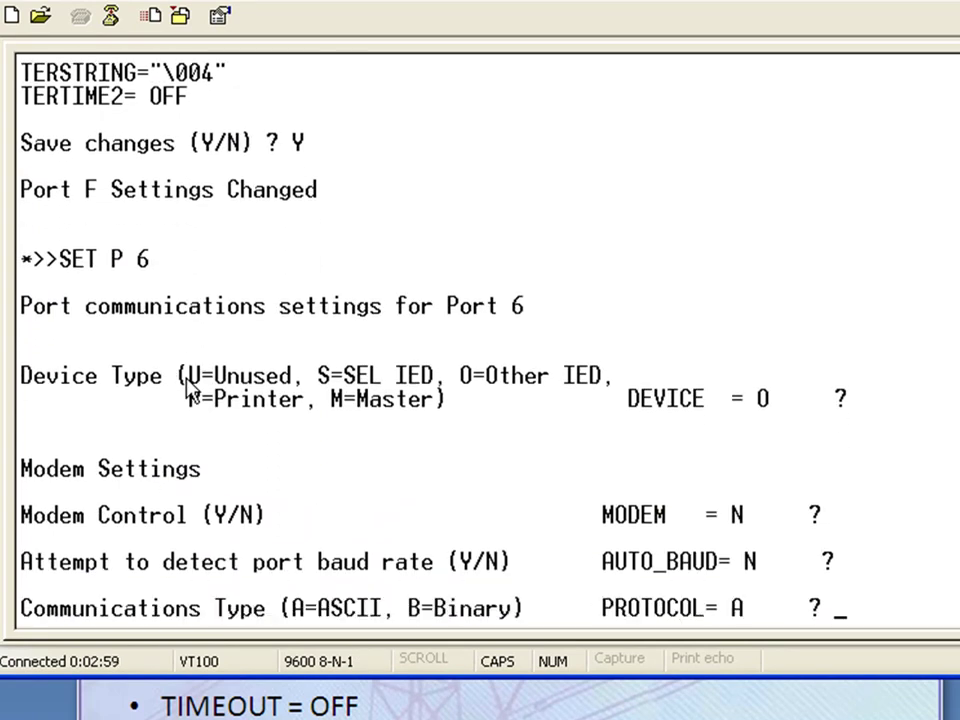
key("Return")
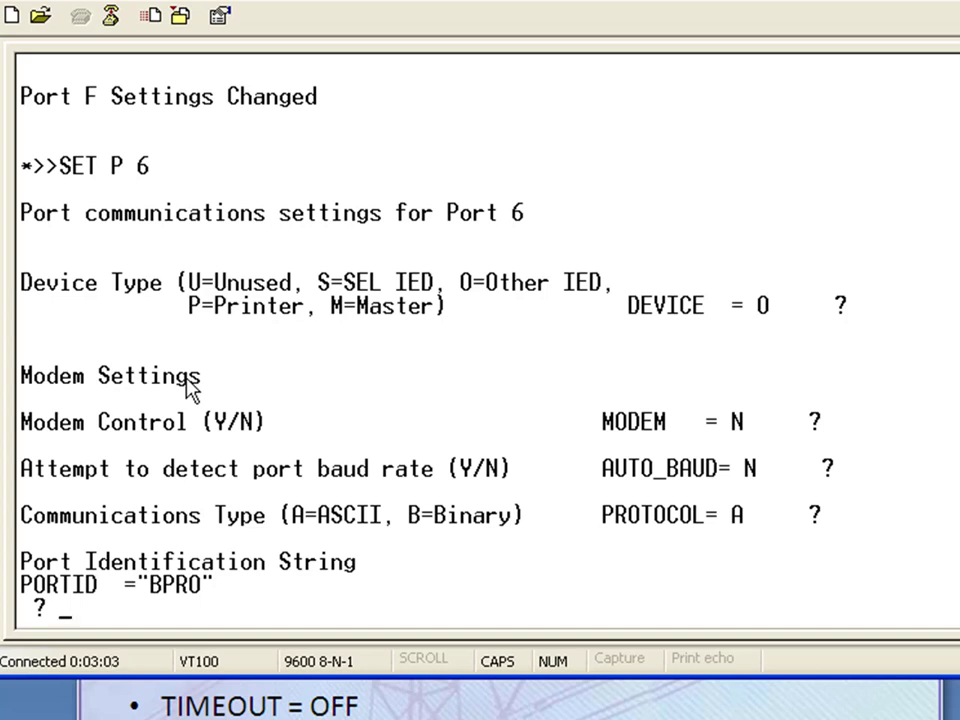
key("Return")
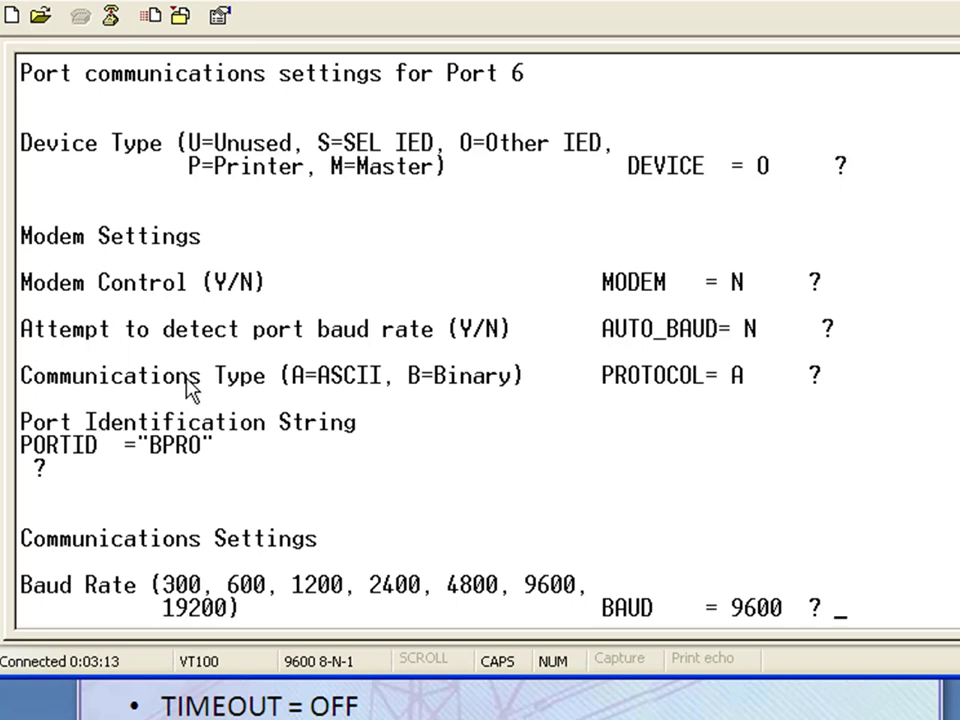
Step: Keep 9600 baud, 8-N-1, XON/XOFF enabled and timeout OFF, then save Port 6 with Y
key("Return")
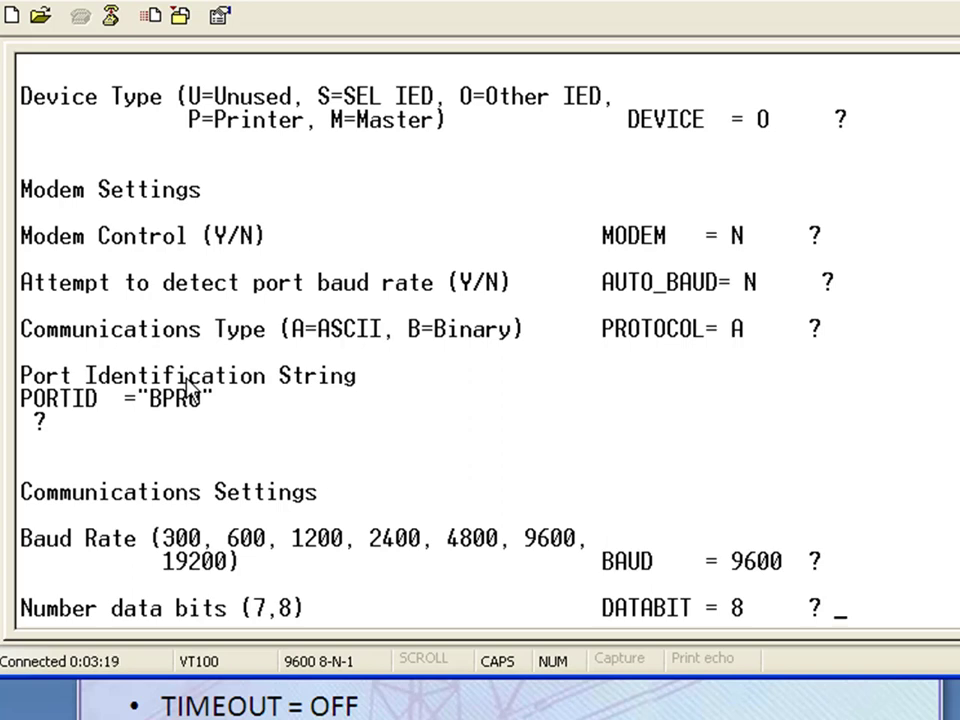
key("Return")
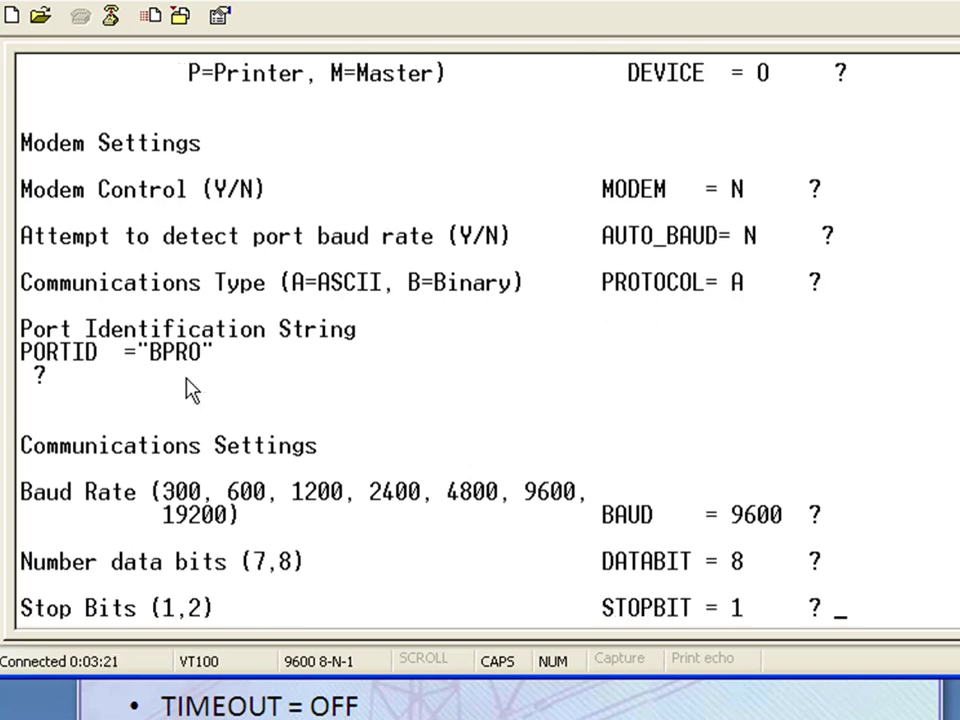
key("Return")
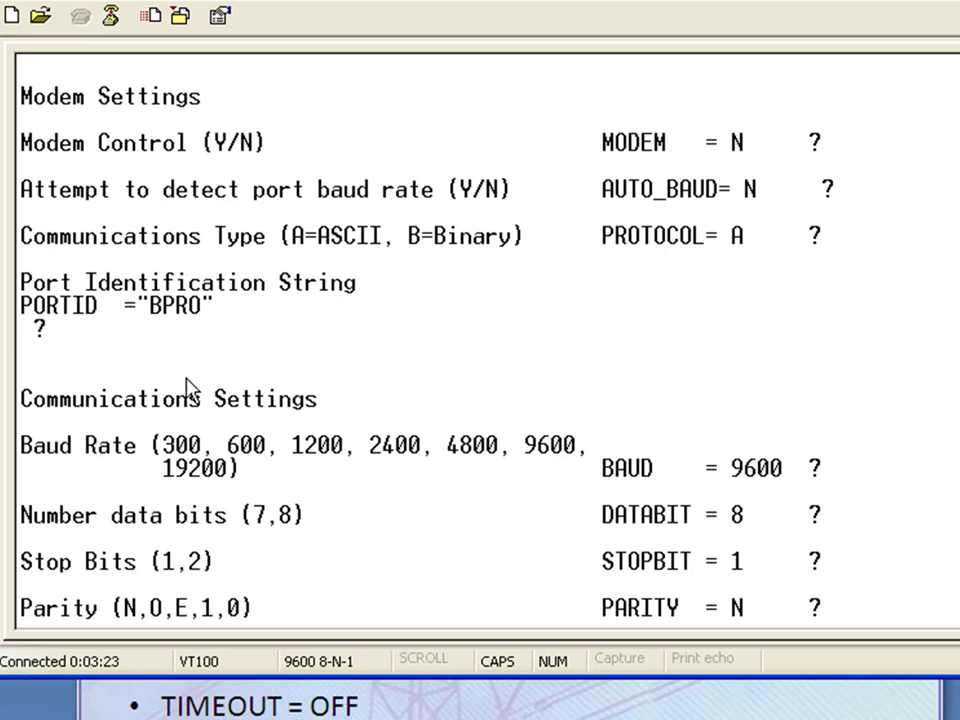
key("Return")
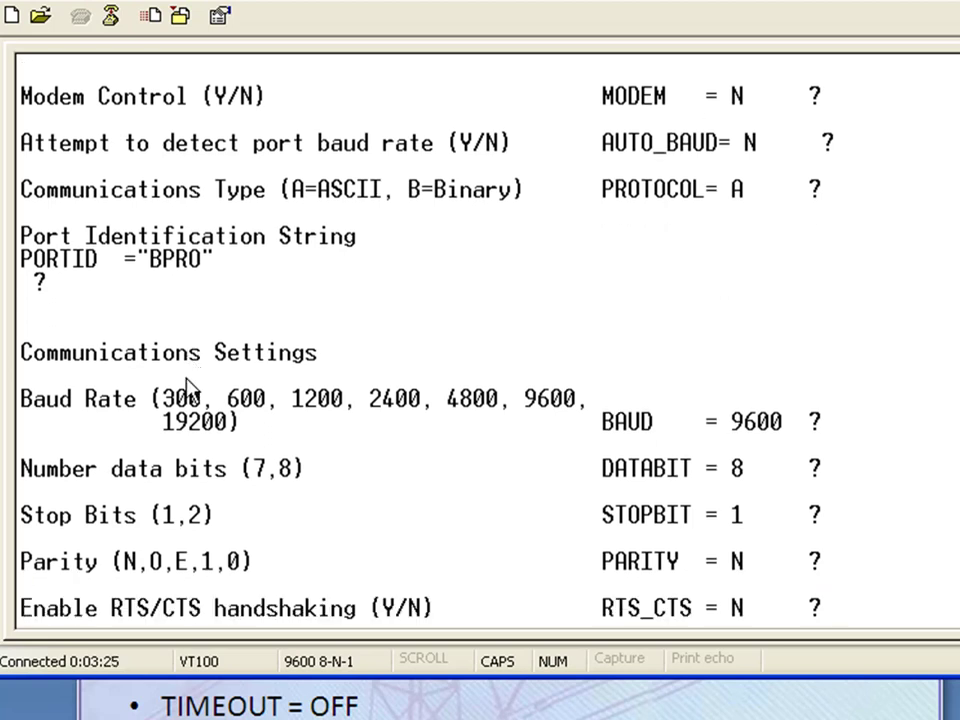
key("Return")
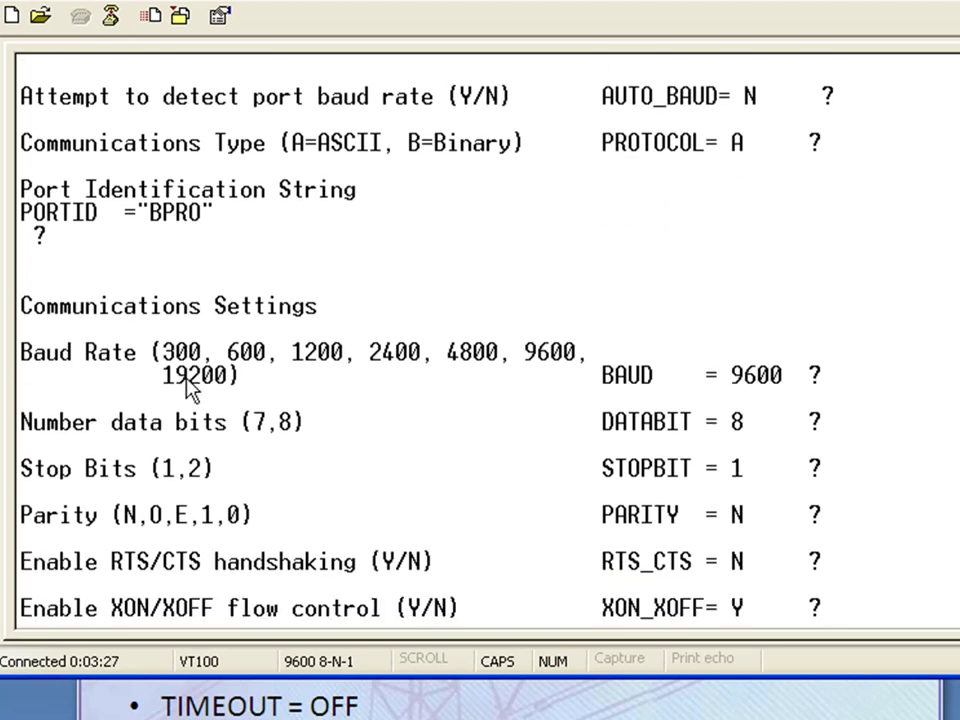
key("Return")
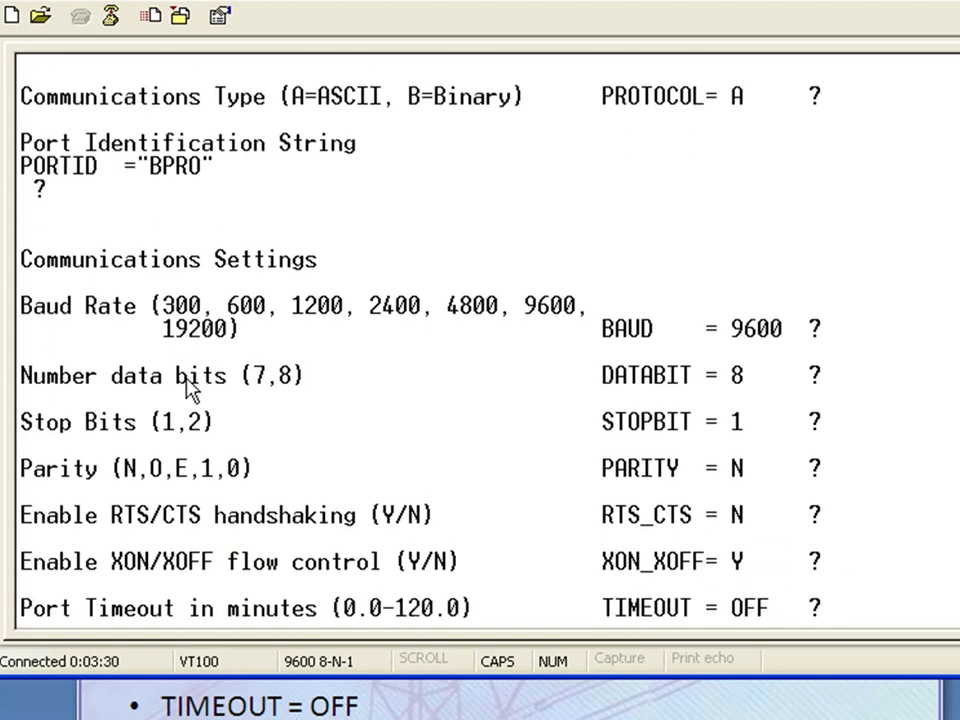
key("Return")
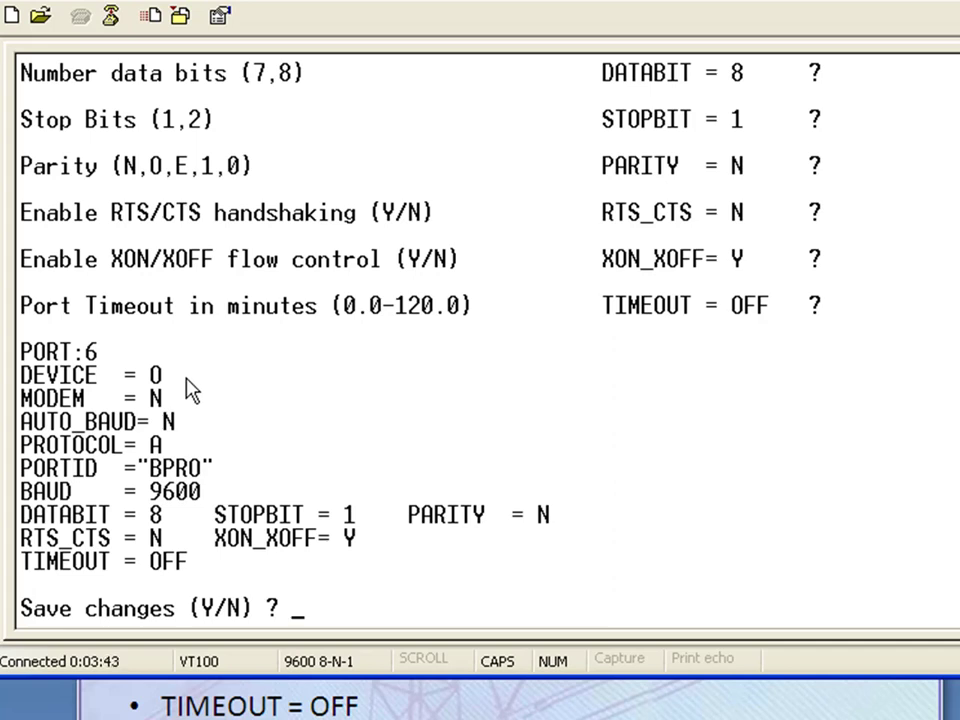
type("Y")
key("Return")
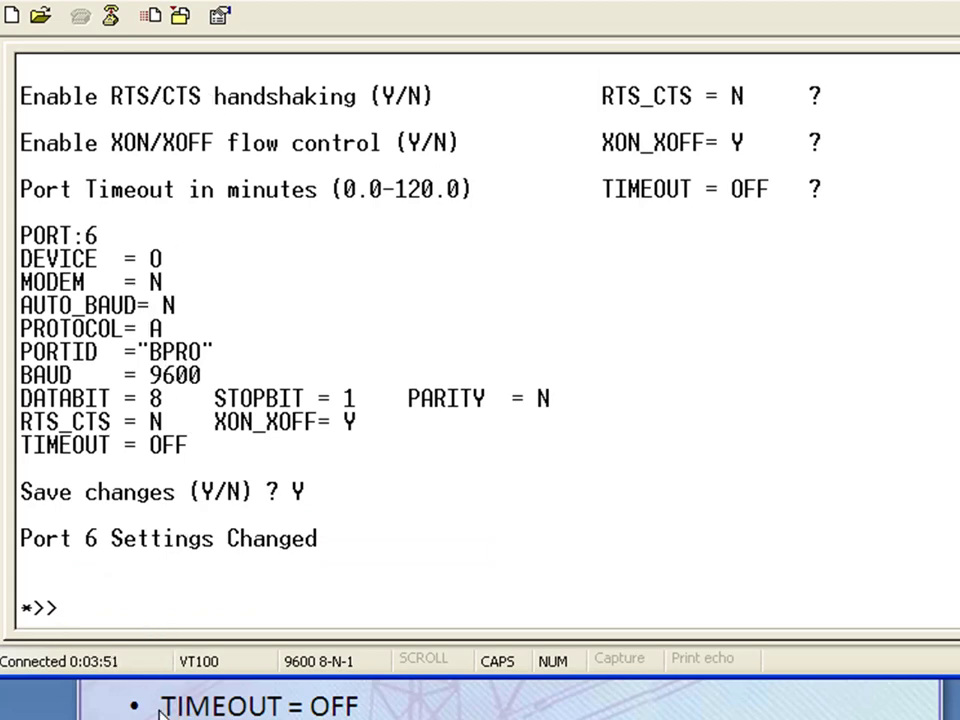
Step: Switch to PowerPoint and advance to the slide listing the Port 6 settings
key("alt+Tab")
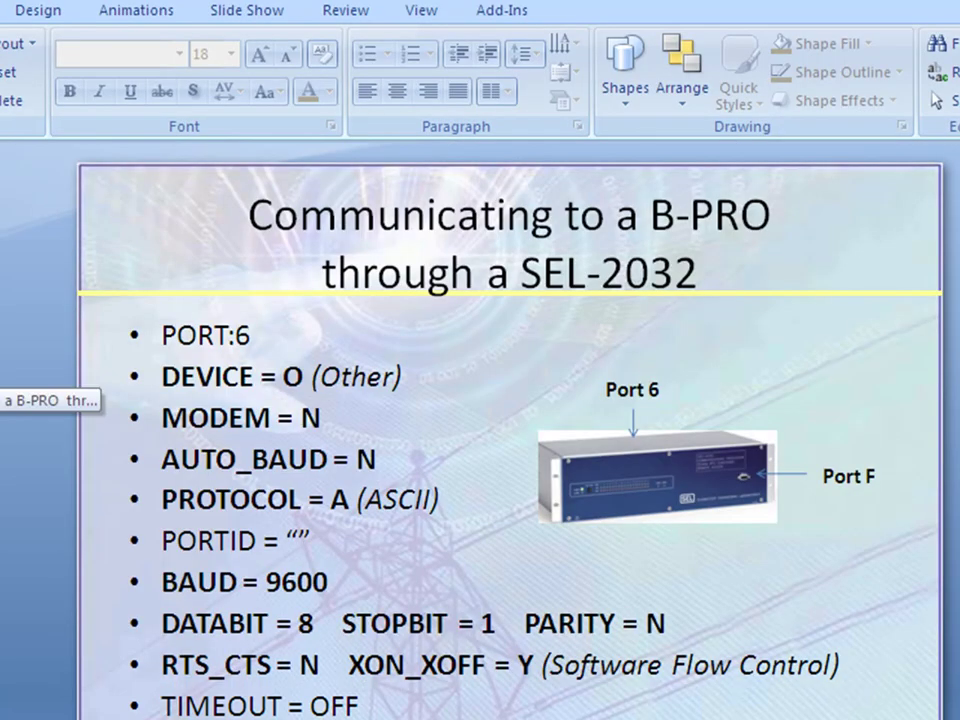
key("Page_Down")
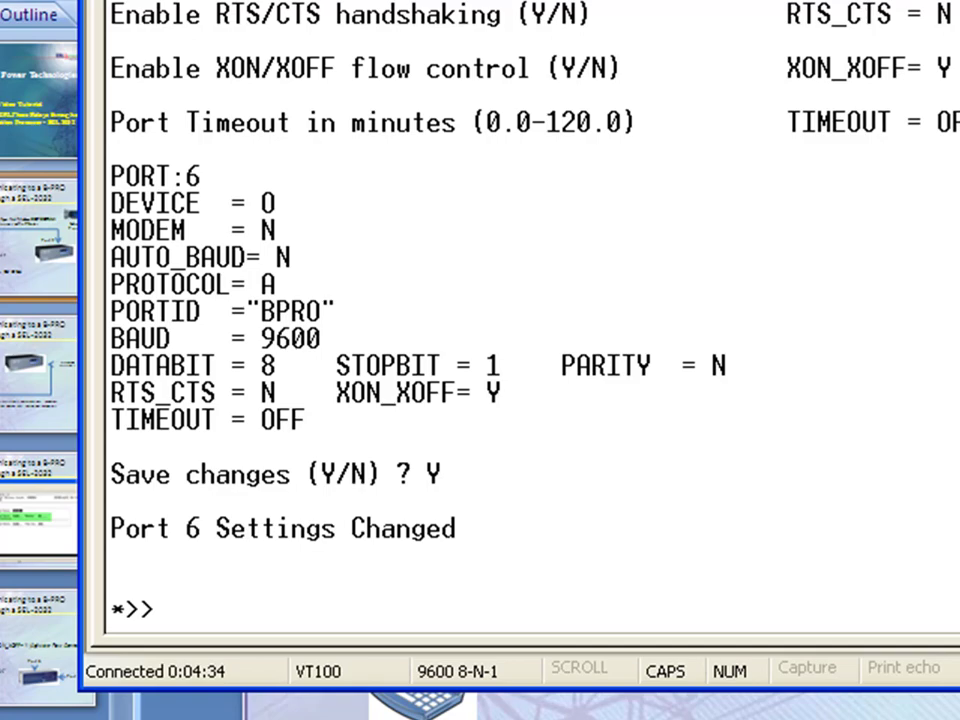
Step: Enter PORT 6 to establish transparent communications with the B-PRO
type("PORT ")
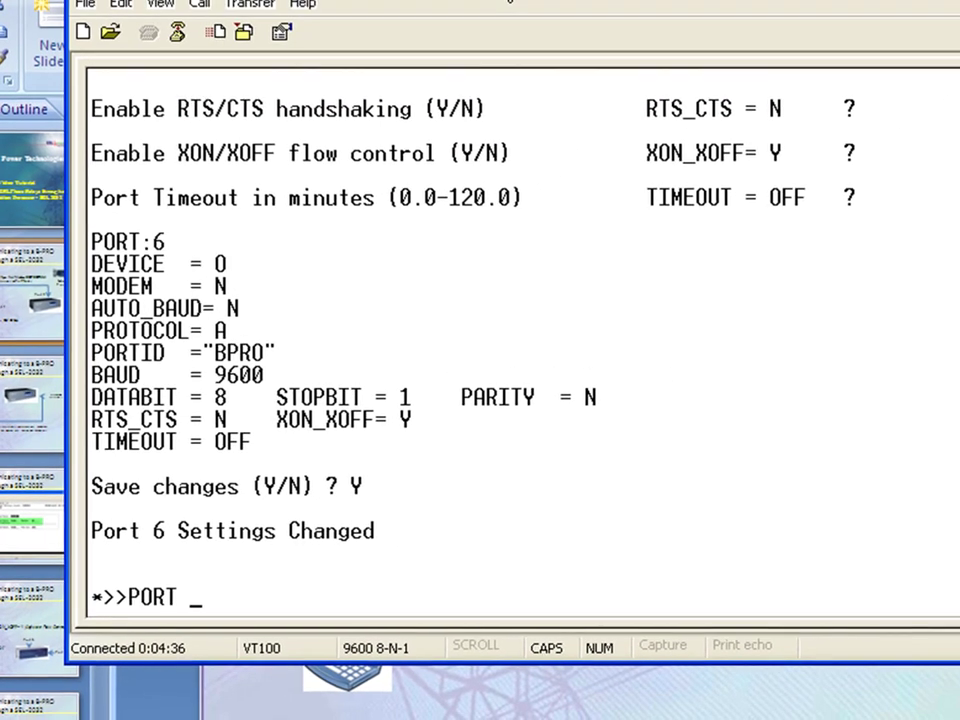
type("6")
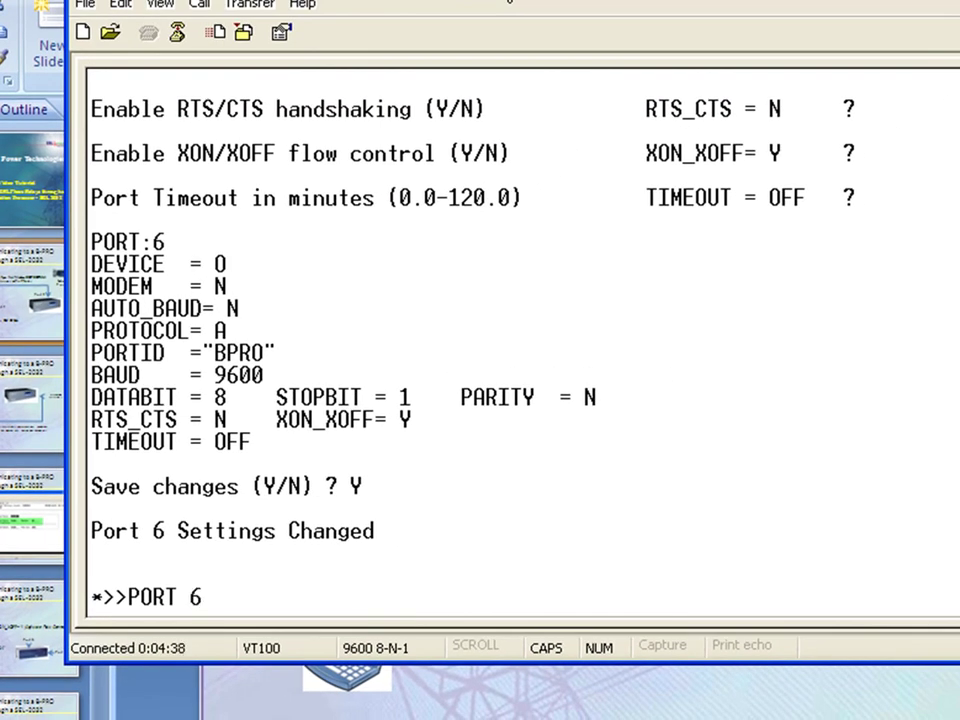
key("Return")
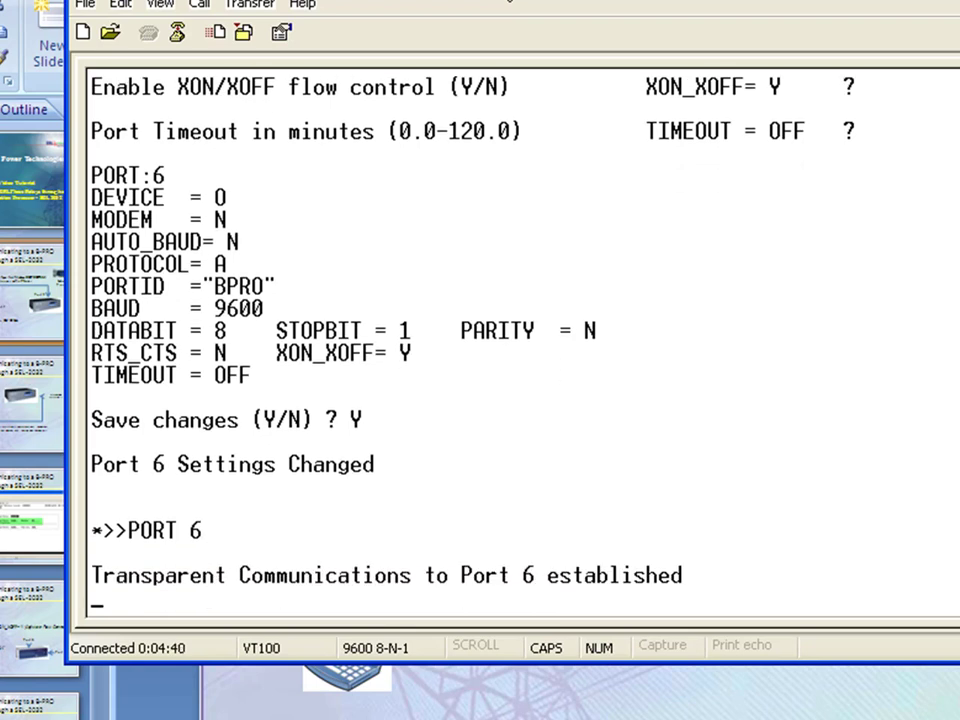